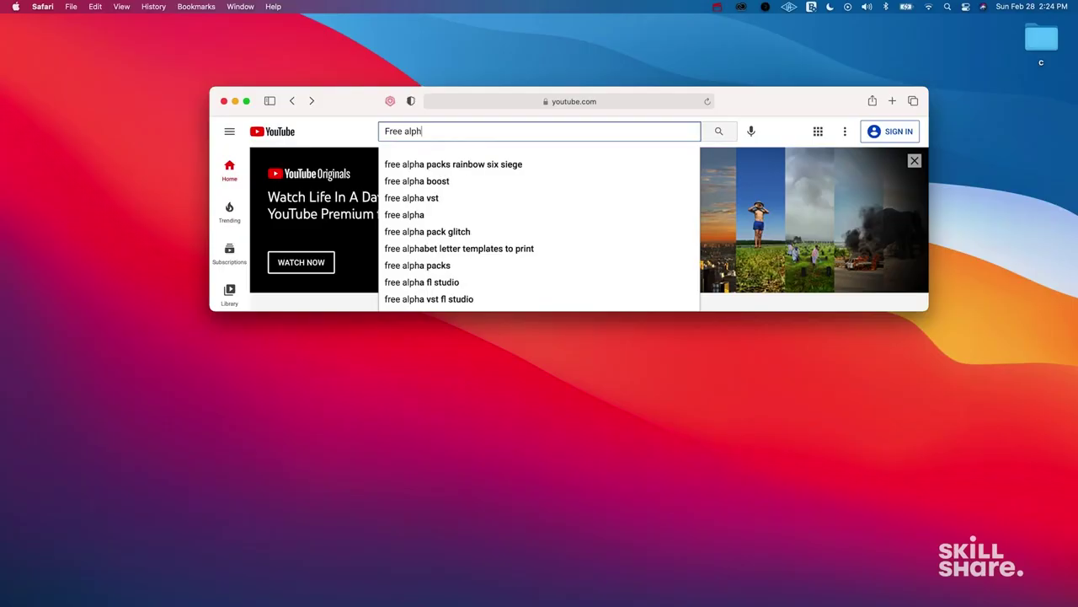
Complete the YouTube query as "Free alpha dust particles", run the search and make the browser window taller.
{"action": "type", "text": "dust particles"}
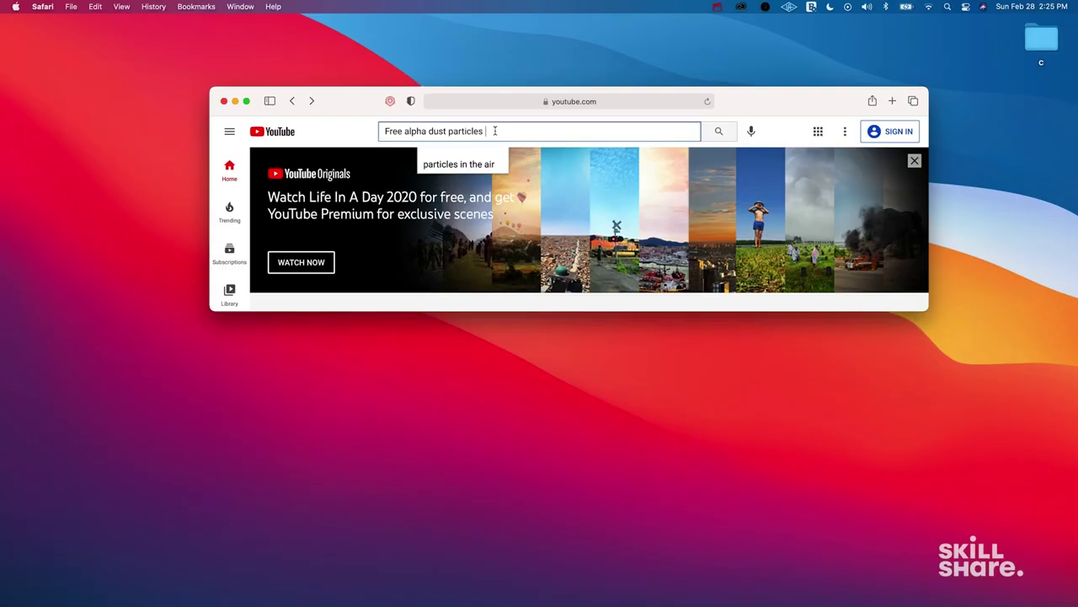
{"action": "key", "text": "Return"}
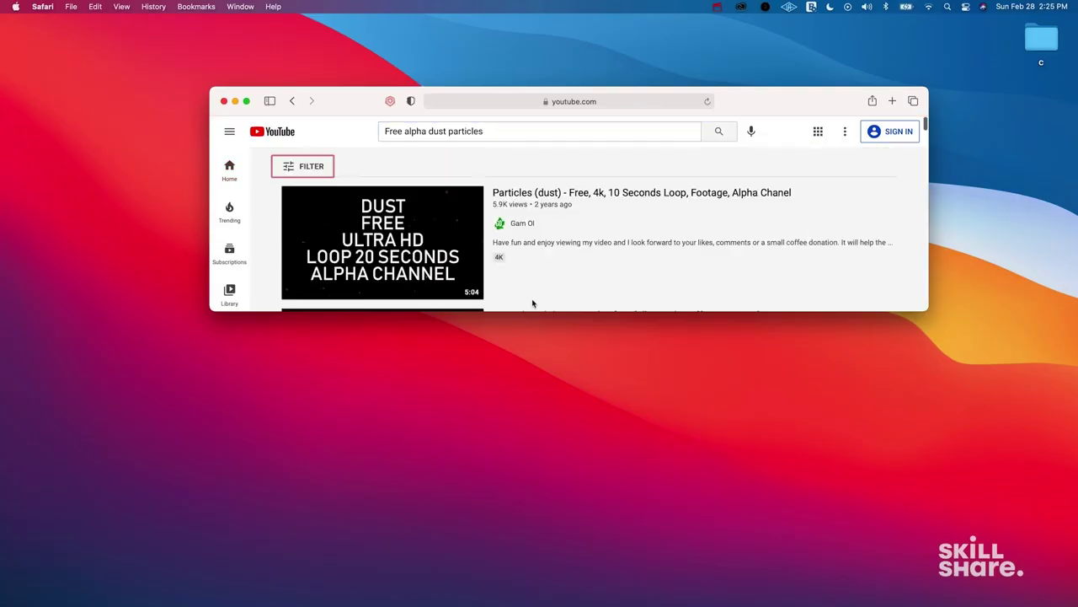
{"action": "left_click_drag", "start_coordinate": [529, 311], "coordinate": [529, 556]}
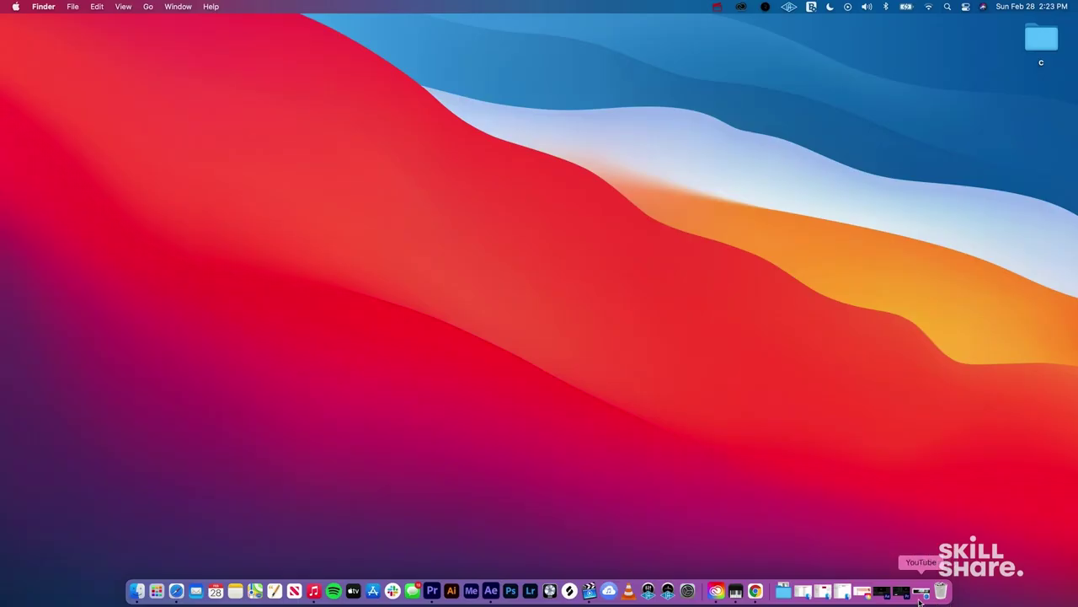
Restore the minimized YouTube window, search for "Free alpha dust particles" and enlarge the window to show more results.
{"action": "left_click", "coordinate": [922, 596]}
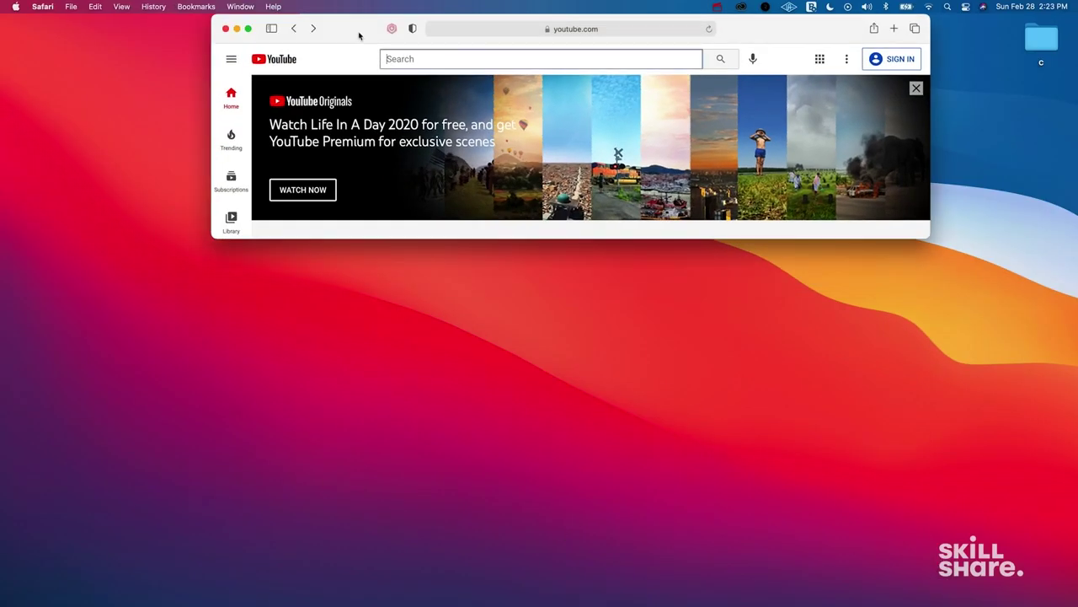
{"action": "left_click_drag", "start_coordinate": [361, 33], "coordinate": [357, 108]}
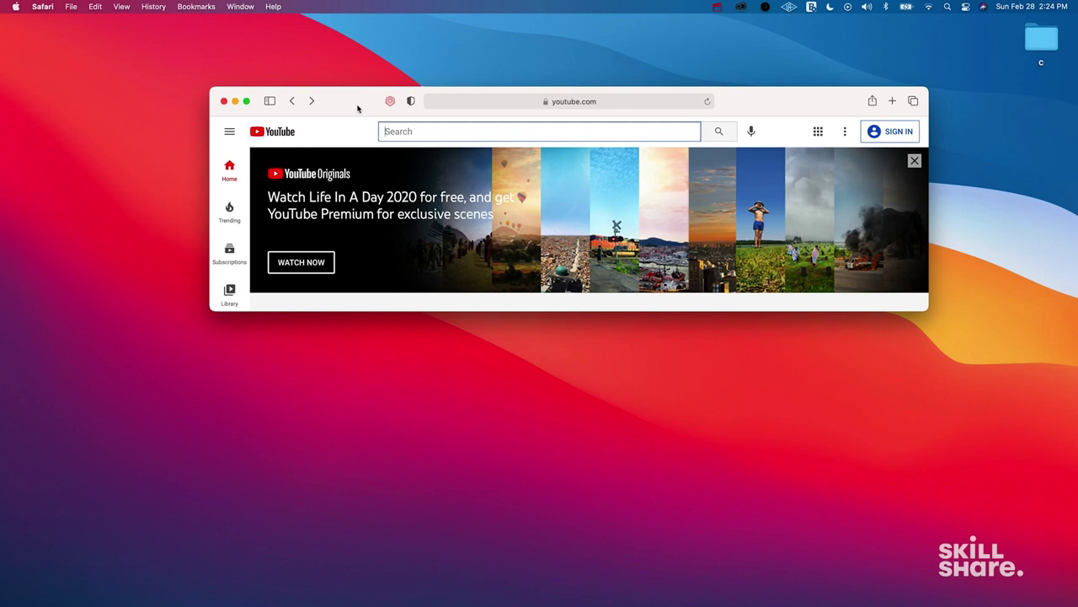
{"action": "type", "text": "Free "}
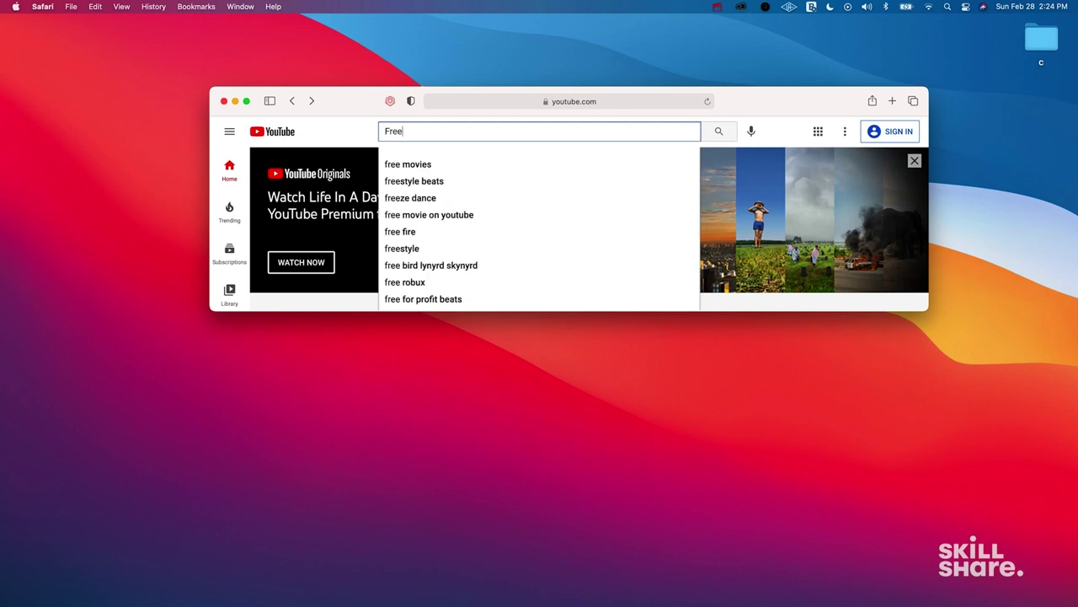
{"action": "type", "text": "alpha dust p"}
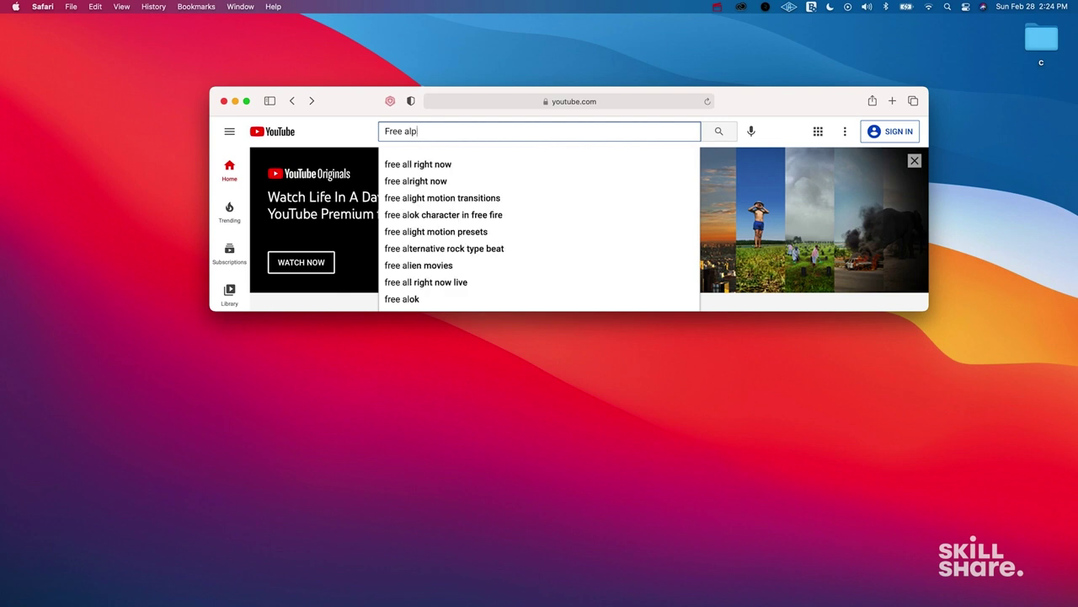
{"action": "type", "text": "articles"}
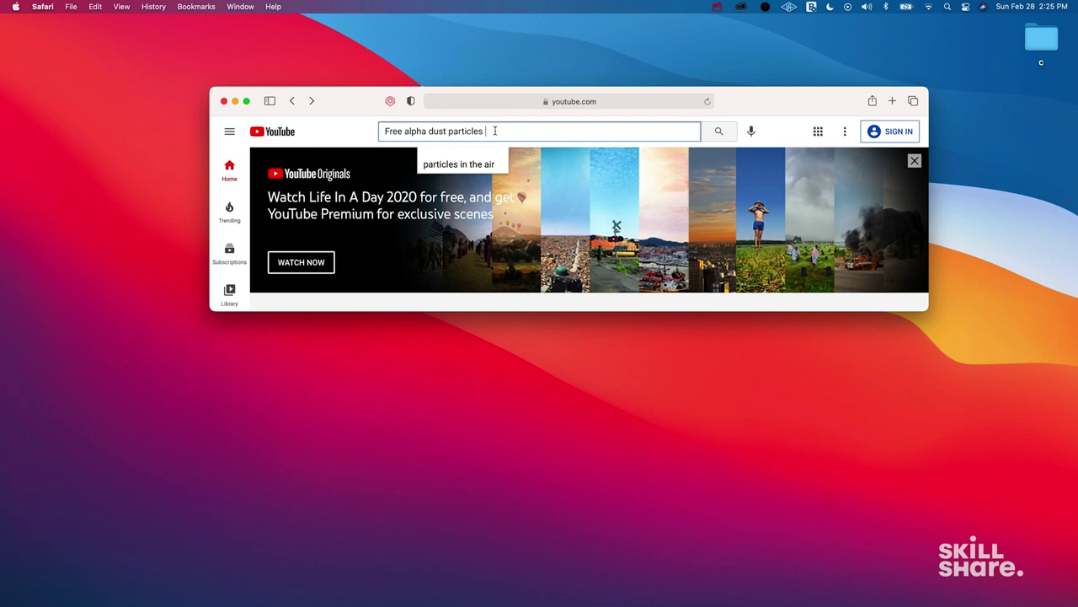
{"action": "key", "text": "Return"}
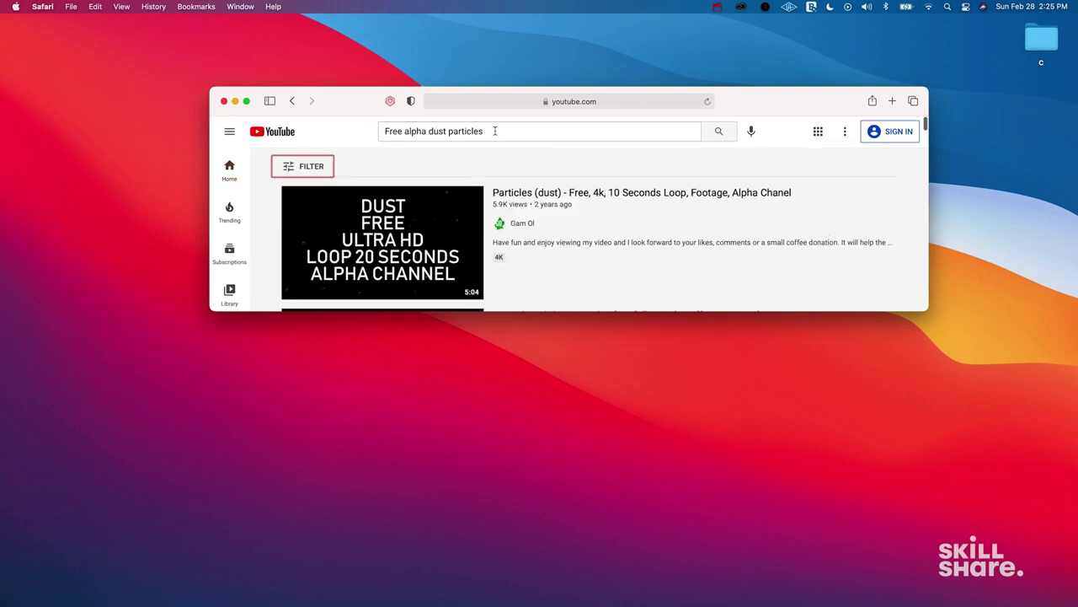
{"action": "left_click_drag", "start_coordinate": [529, 311], "coordinate": [544, 559]}
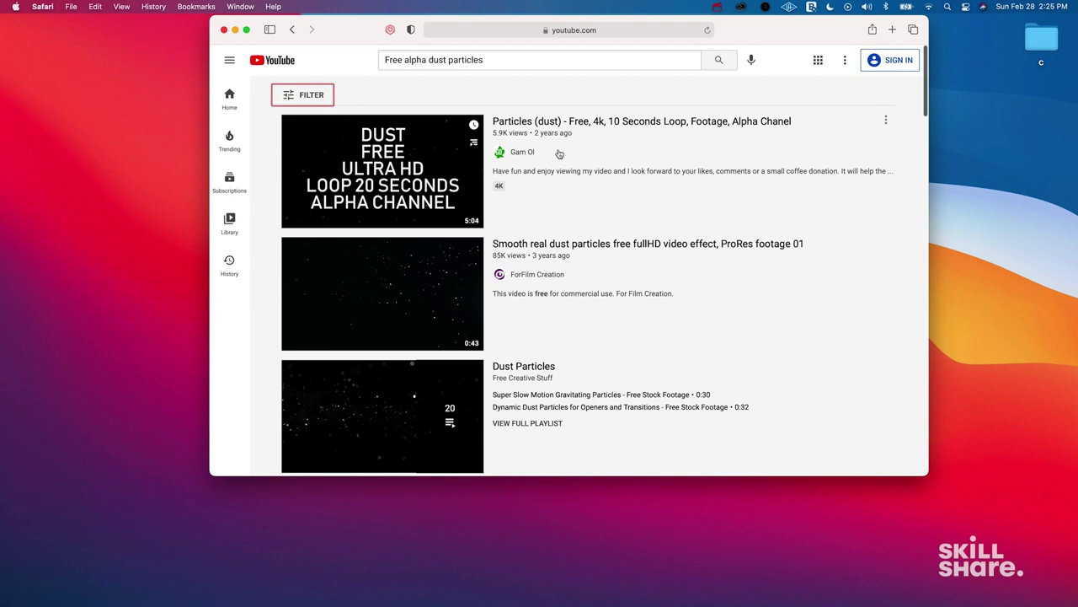
Open the video "Particles (dust) - Free, 4k, 10 Seconds Loop, Footage, Alpha Chanel" and mute its sound.
{"action": "left_click", "coordinate": [513, 126]}
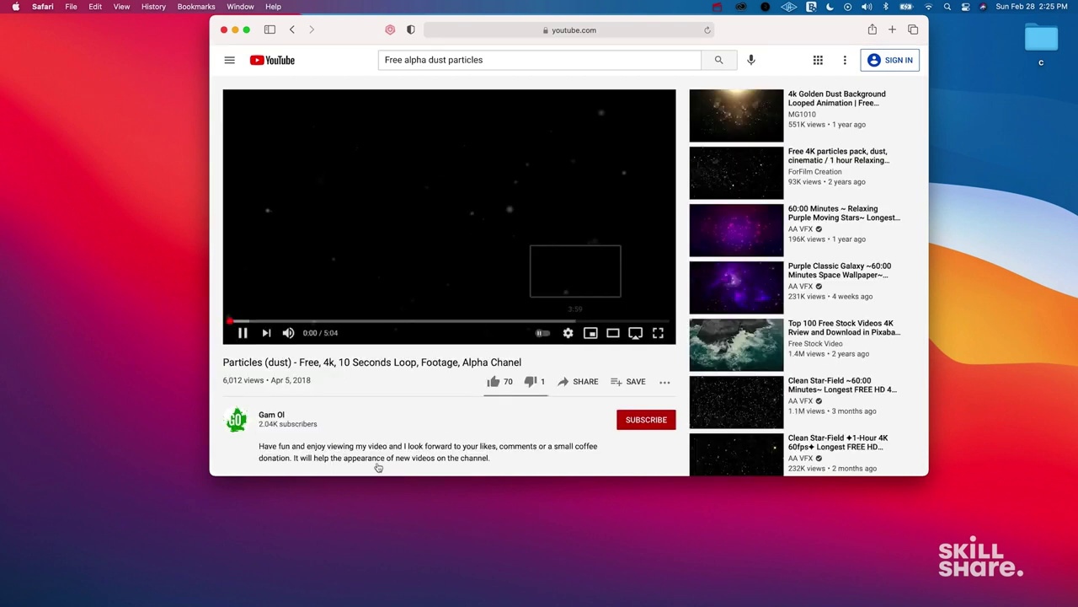
{"action": "left_click_drag", "start_coordinate": [399, 482], "coordinate": [411, 603]}
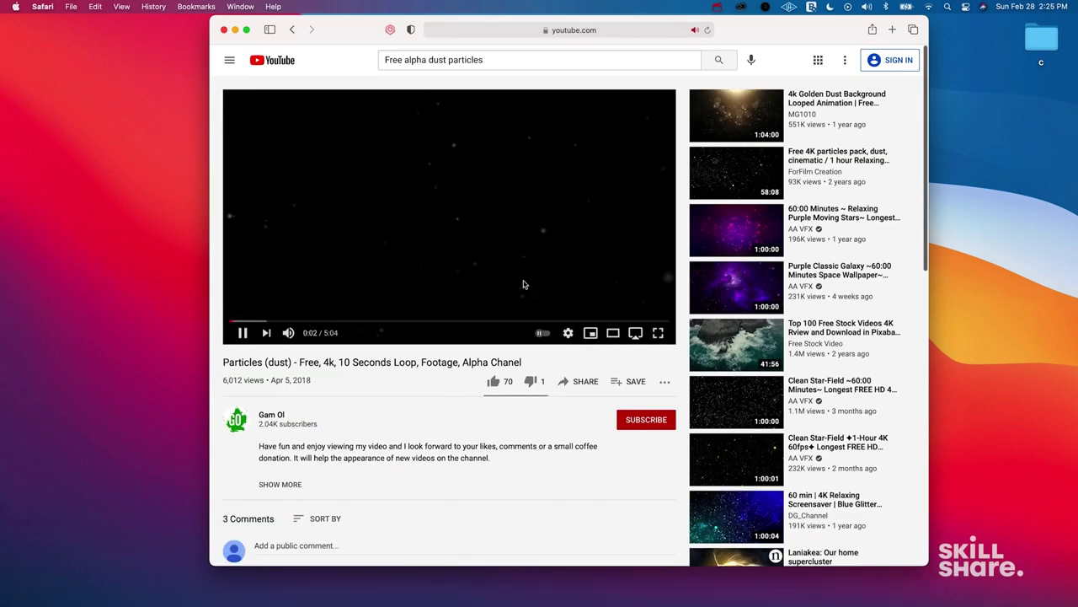
{"action": "left_click", "coordinate": [288, 332]}
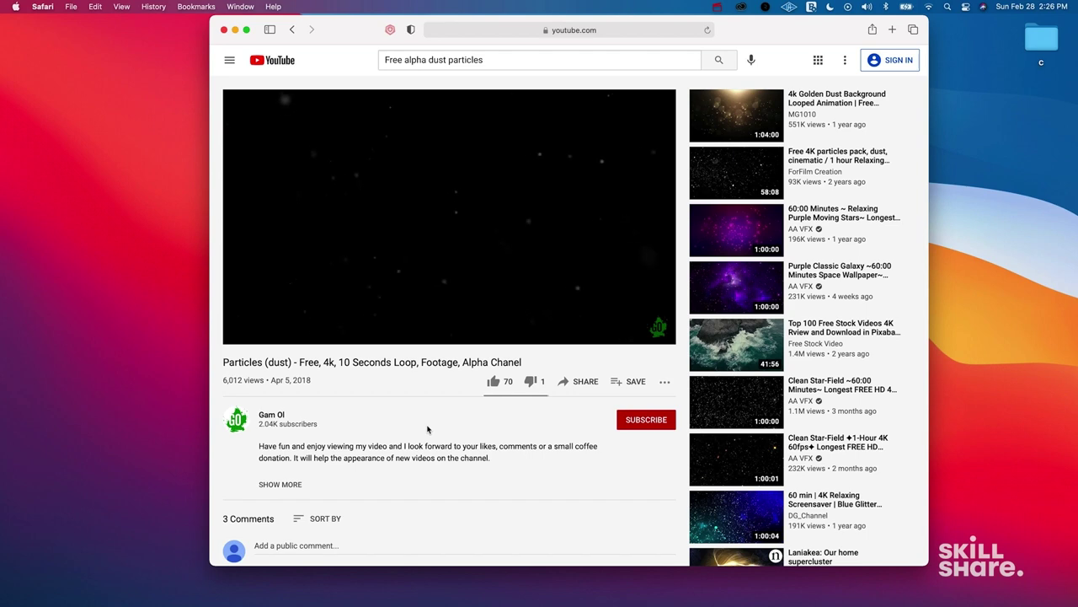
Expand the dust particles video's full description and follow its Download 4K link.
{"action": "left_click", "coordinate": [280, 483]}
{"action": "scroll", "coordinate": [263, 453], "scroll_direction": "down", "scroll_amount": 3}
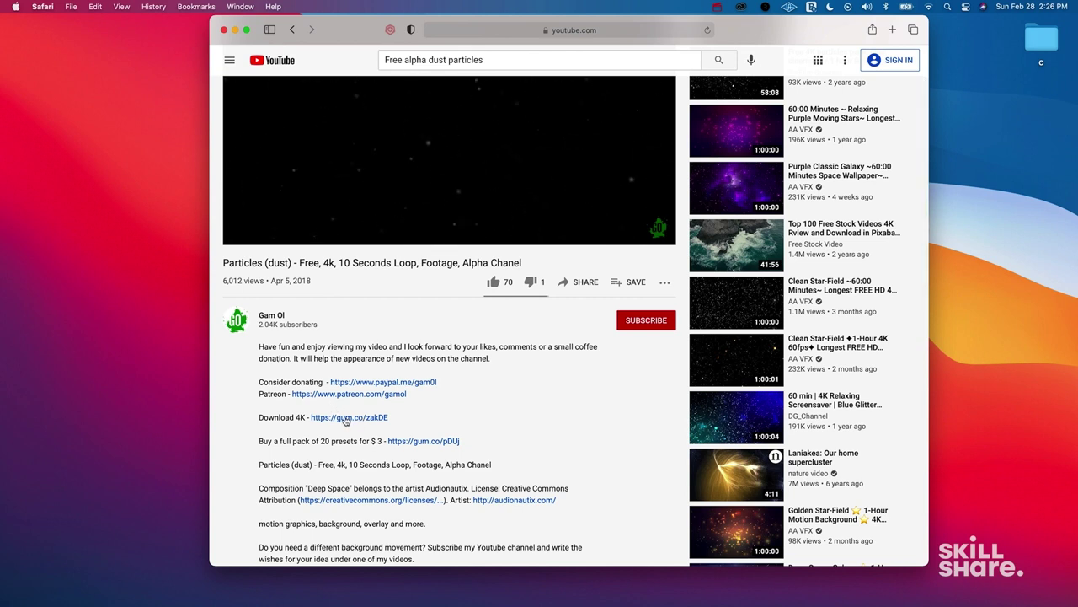
{"action": "left_click_drag", "start_coordinate": [258, 417], "coordinate": [294, 418]}
{"action": "left_click", "coordinate": [317, 420]}
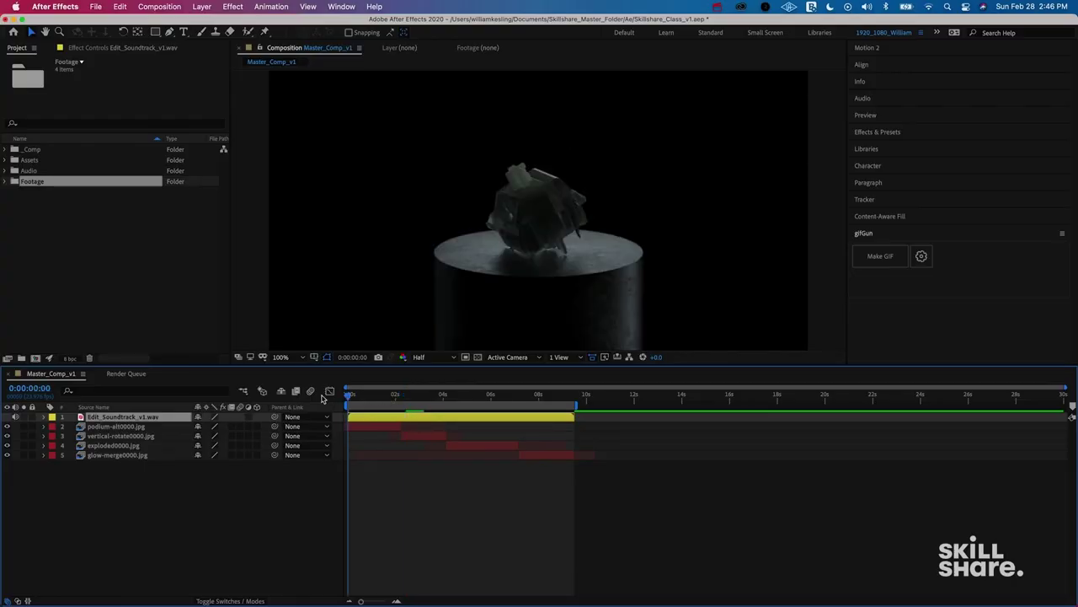
Preview Master_Comp_v1 in After Effects, and select the podium-alt0000.jpg layer with the current time at 0:00:00:23.
{"action": "key", "text": "space"}
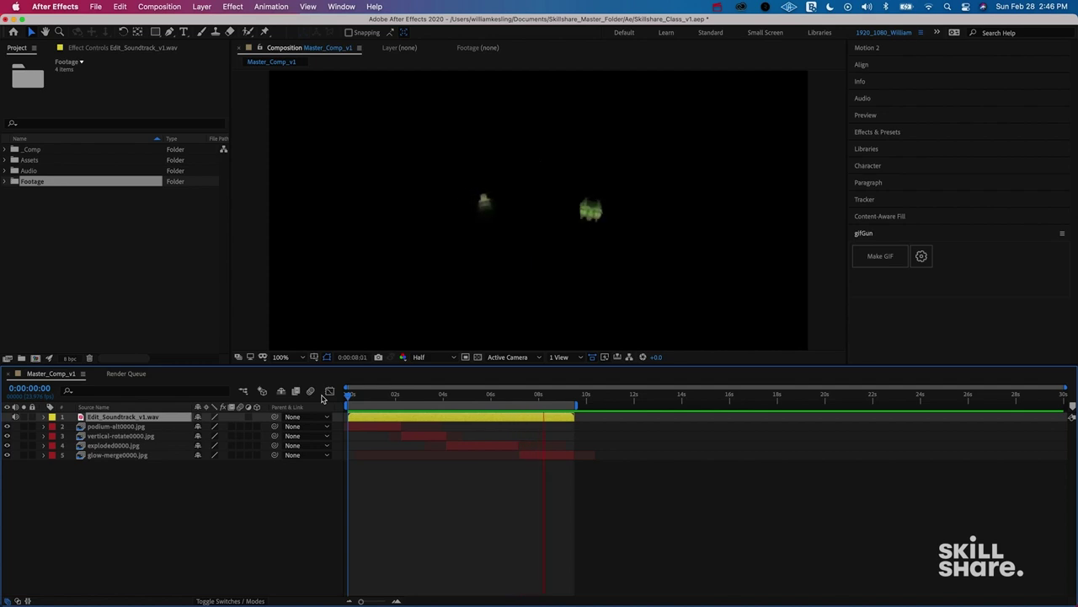
{"action": "left_click", "coordinate": [370, 396]}
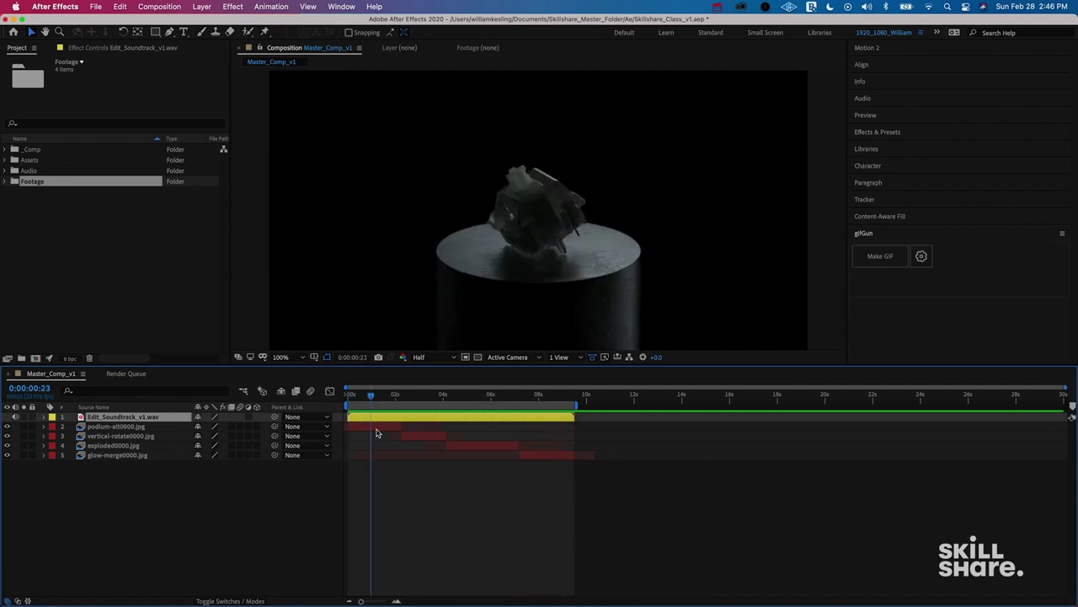
{"action": "left_click", "coordinate": [377, 427]}
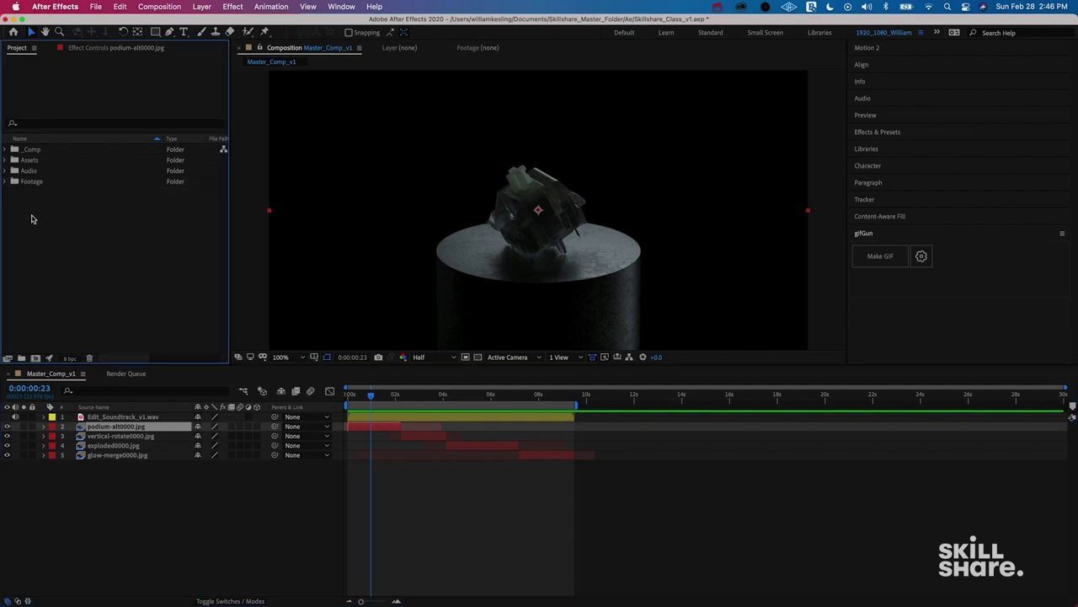
Group the four image sequences inside the Footage folder into a new subfolder named Animation.
{"action": "double_click", "coordinate": [15, 181]}
{"action": "left_click", "coordinate": [45, 192]}
{"action": "left_click", "coordinate": [50, 224], "text": "shift"}
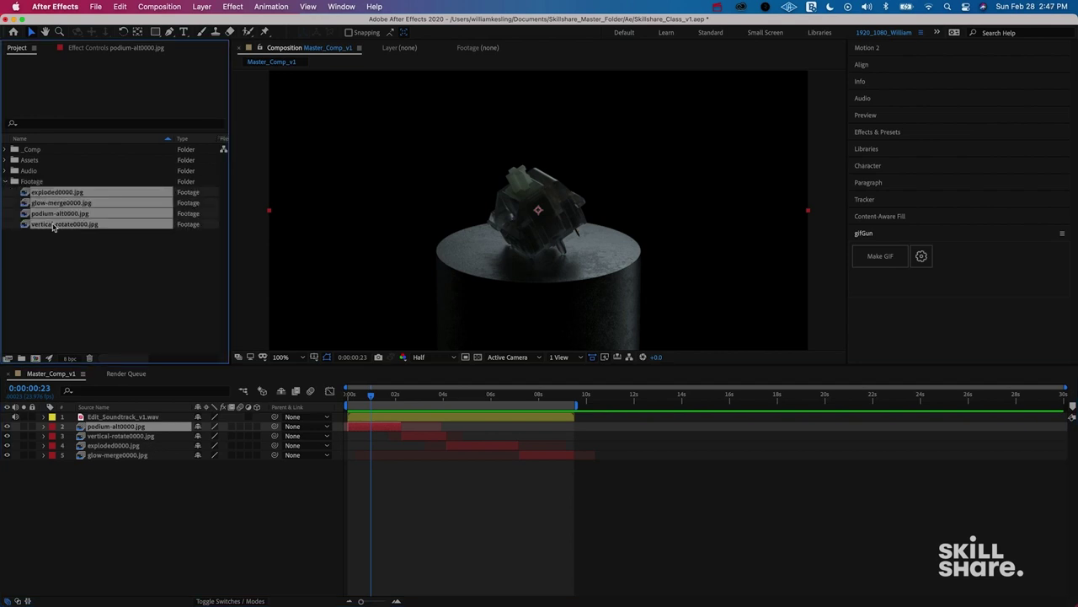
{"action": "left_click", "coordinate": [21, 358]}
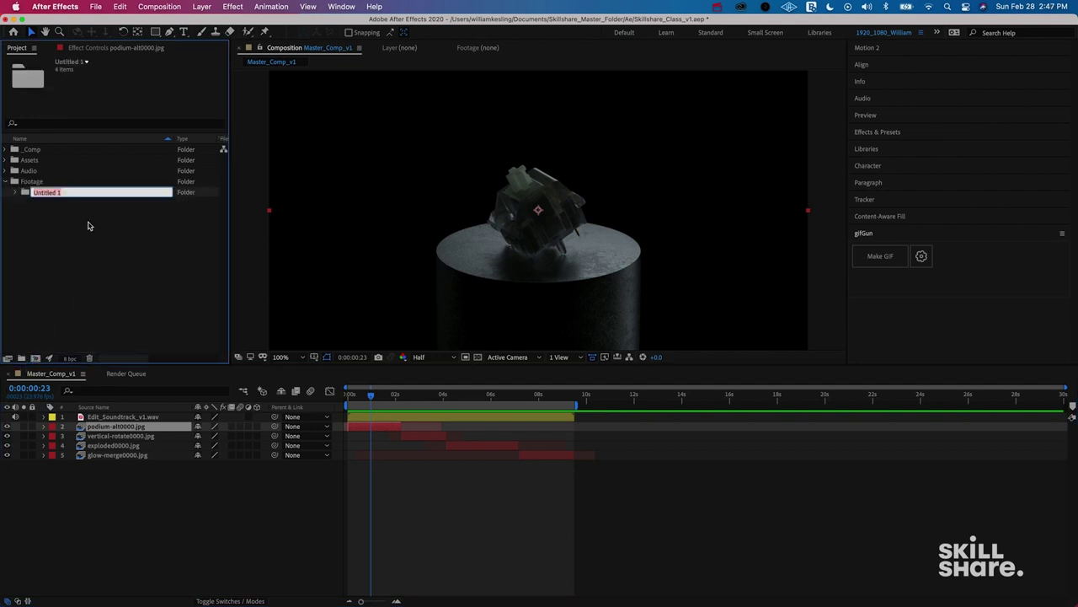
{"action": "type", "text": "Animation"}
{"action": "key", "text": "Return"}
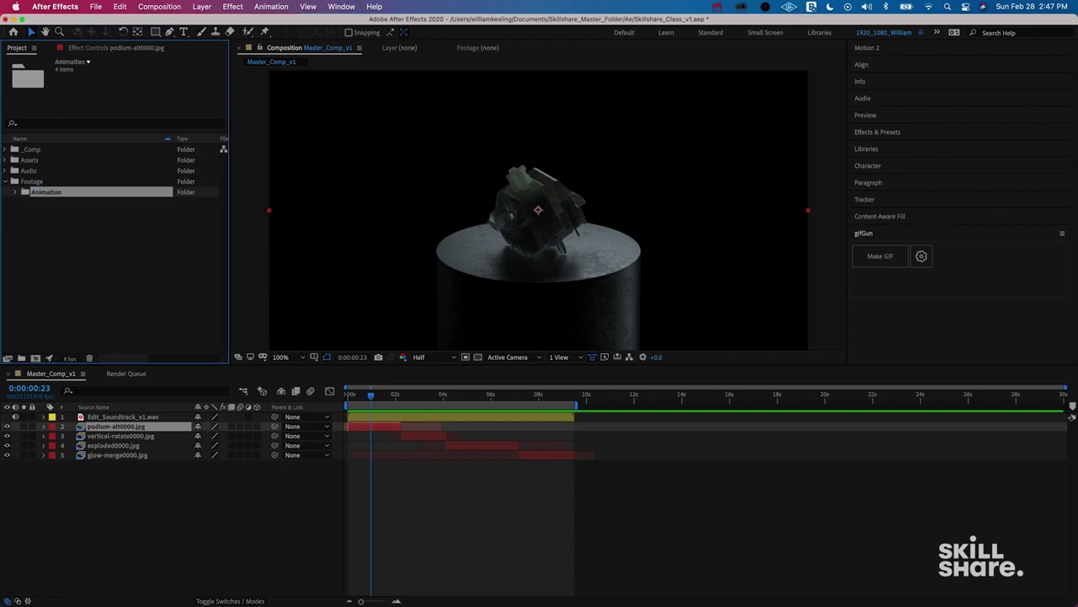
Import dust.mov from the Visual_Effects folder in Finder into the After Effects project's Footage folder.
{"action": "key", "text": "super+Tab"}
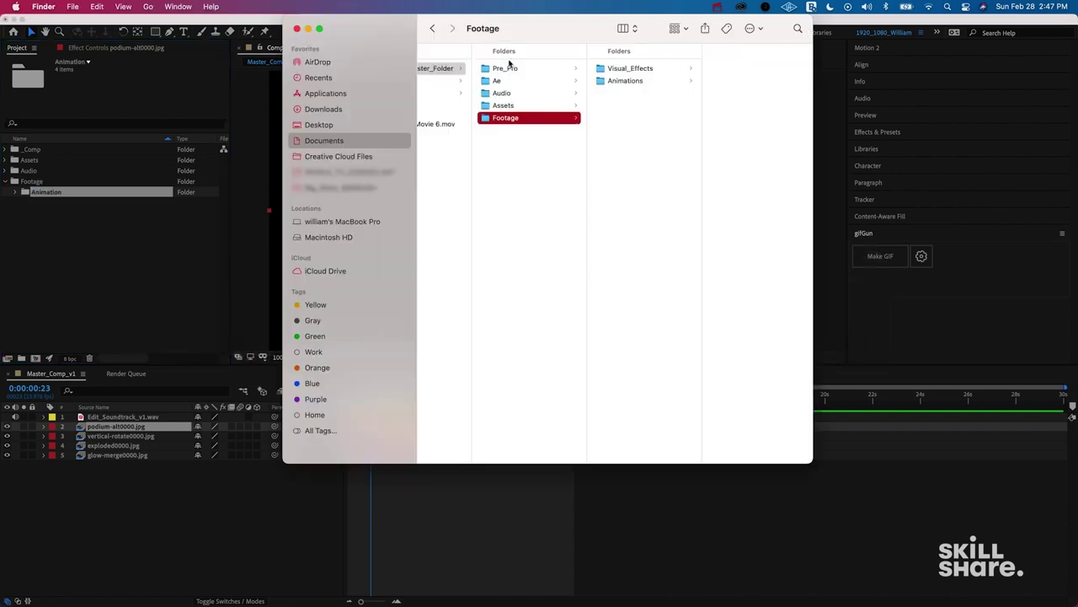
{"action": "left_click", "coordinate": [647, 73]}
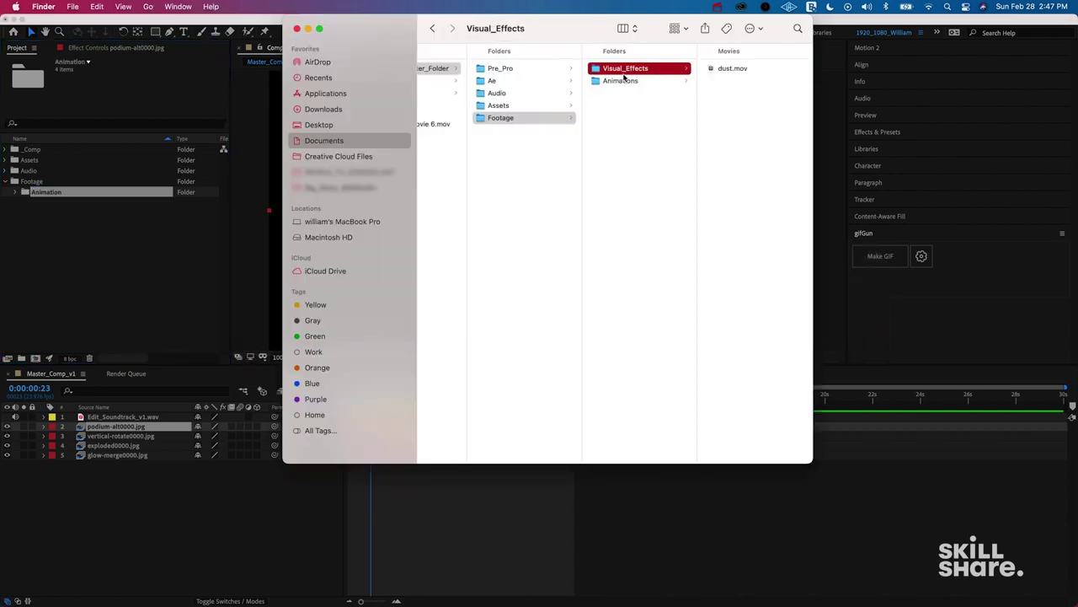
{"action": "left_click_drag", "start_coordinate": [592, 75], "coordinate": [128, 276]}
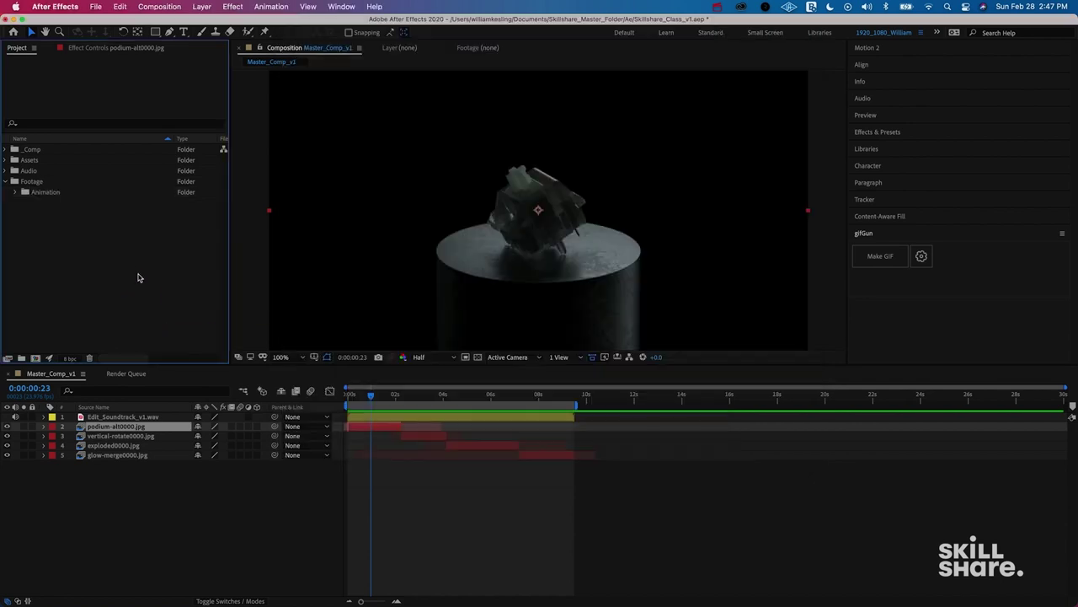
{"action": "left_click", "coordinate": [647, 330]}
{"action": "key", "text": "super+Tab"}
{"action": "left_click", "coordinate": [729, 70]}
{"action": "left_click_drag", "start_coordinate": [607, 68], "coordinate": [32, 182]}
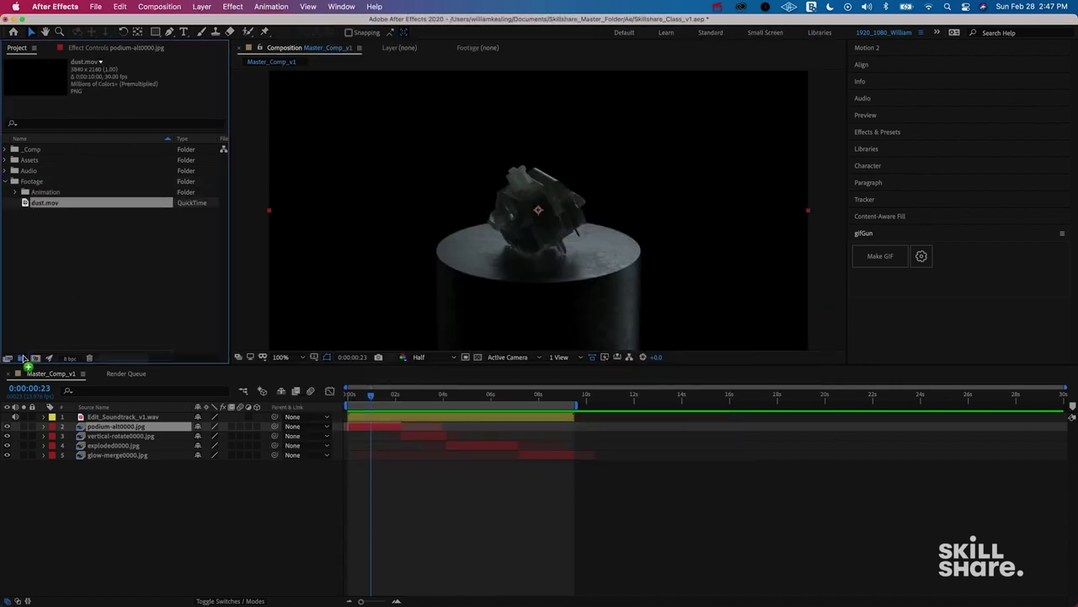
Put dust.mov into a new VFX subfolder inside the Footage folder and expand that subfolder.
{"action": "left_click_drag", "start_coordinate": [25, 358], "coordinate": [22, 358]}
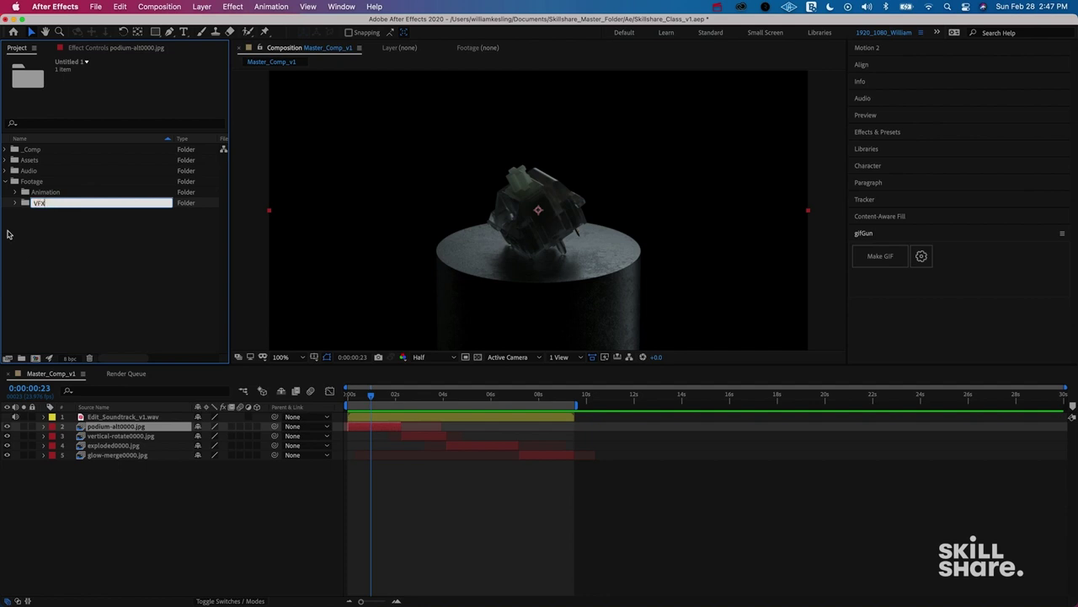
{"action": "type", "text": "VFX"}
{"action": "key", "text": "Return"}
{"action": "left_click", "coordinate": [14, 202]}
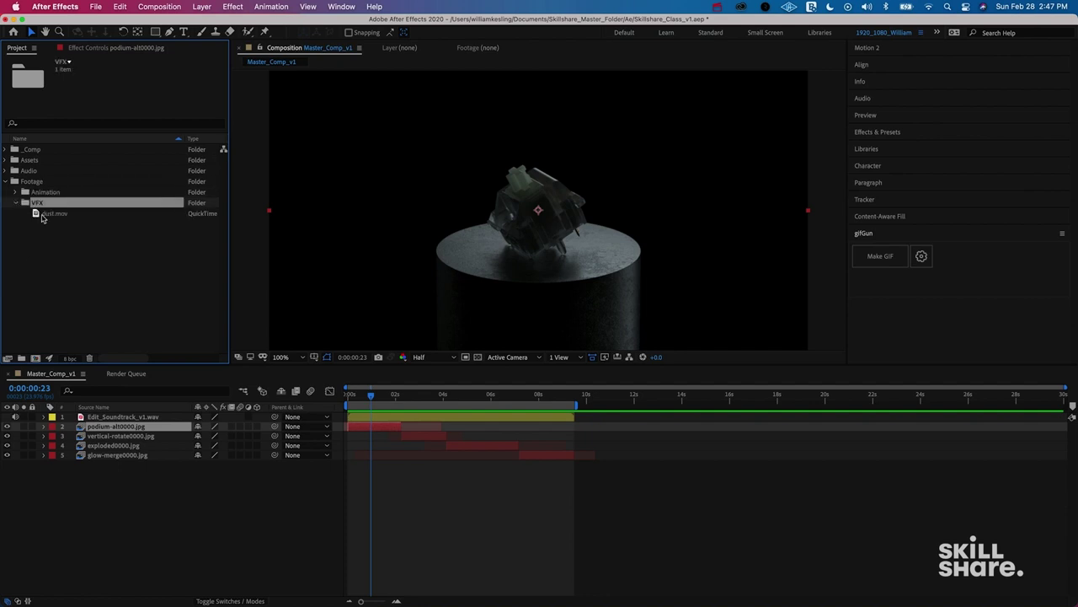
Open dust.mov in the footage viewer and play it back with the whole frame fitted to view.
{"action": "double_click", "coordinate": [50, 213]}
{"action": "key", "text": "space"}
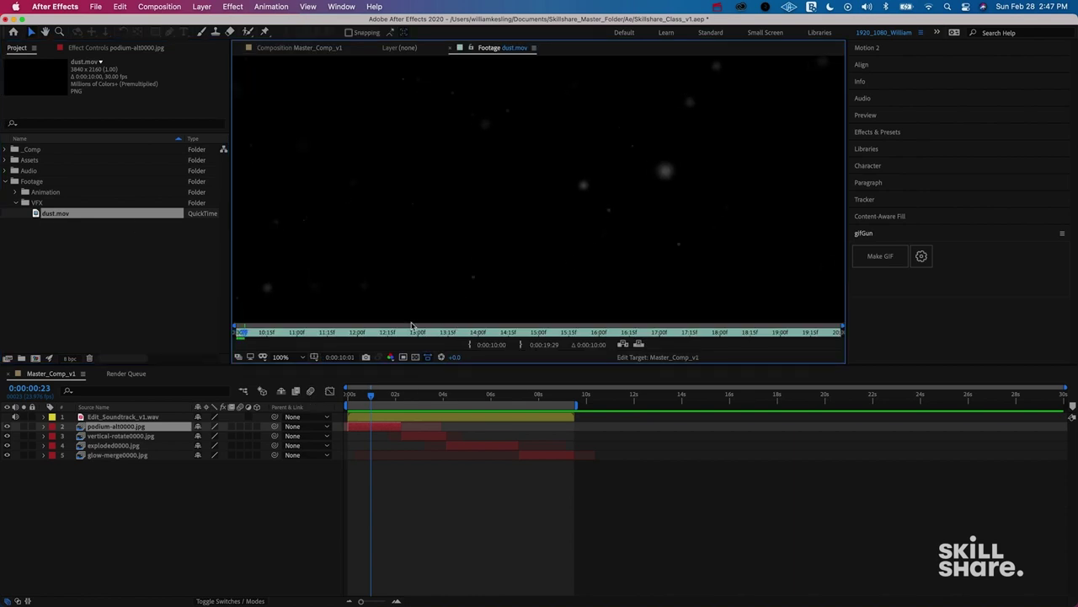
{"action": "key", "text": "shift+slash"}
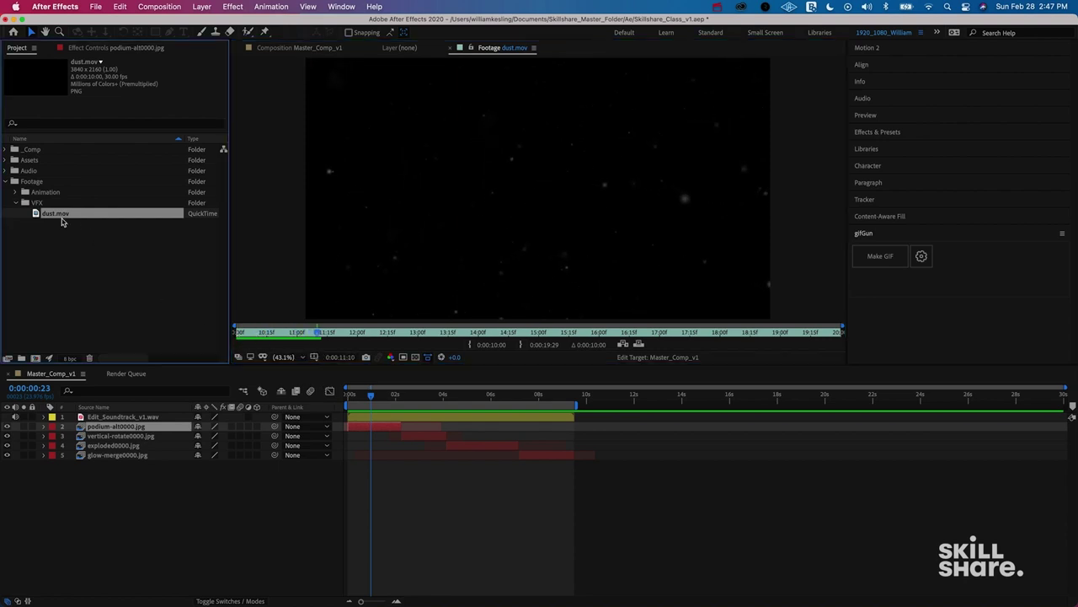
Pre-compose the podium-alt0000.jpg layer as Podium_Dust, moving all attributes and adjusting the duration to the layer's time span, and open the new composition.
{"action": "left_click", "coordinate": [34, 204]}
{"action": "left_click_drag", "start_coordinate": [371, 394], "coordinate": [376, 414]}
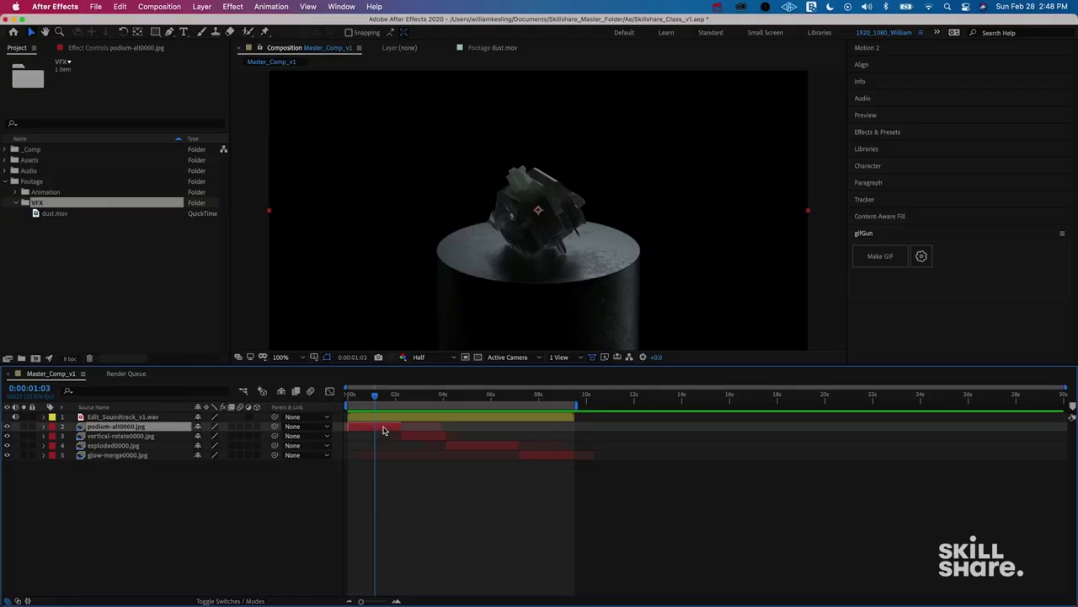
{"action": "key", "text": "super+shift+c"}
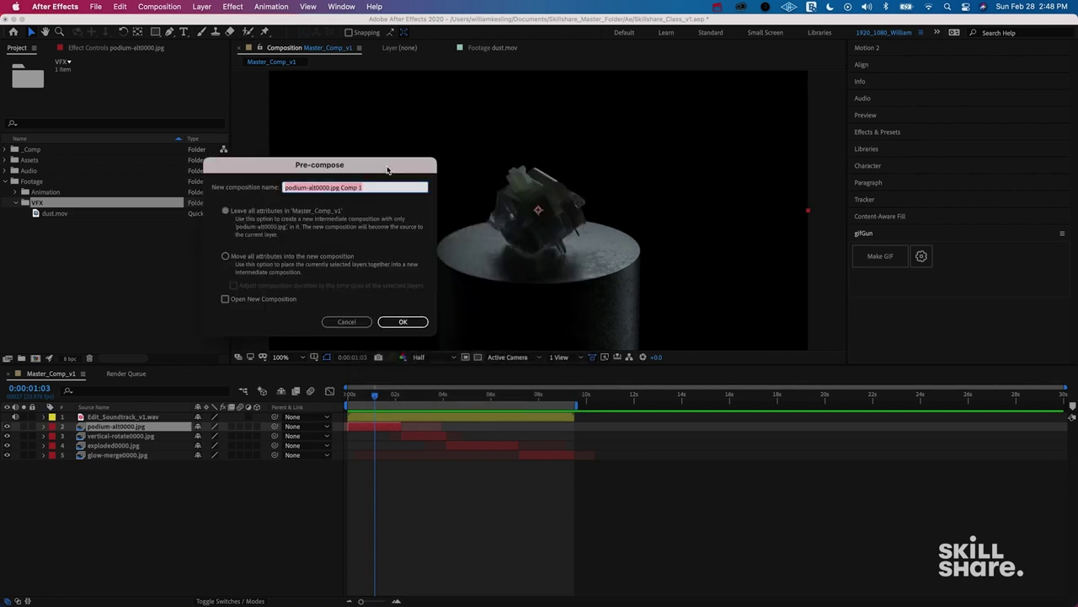
{"action": "type", "text": "Podium_Dust"}
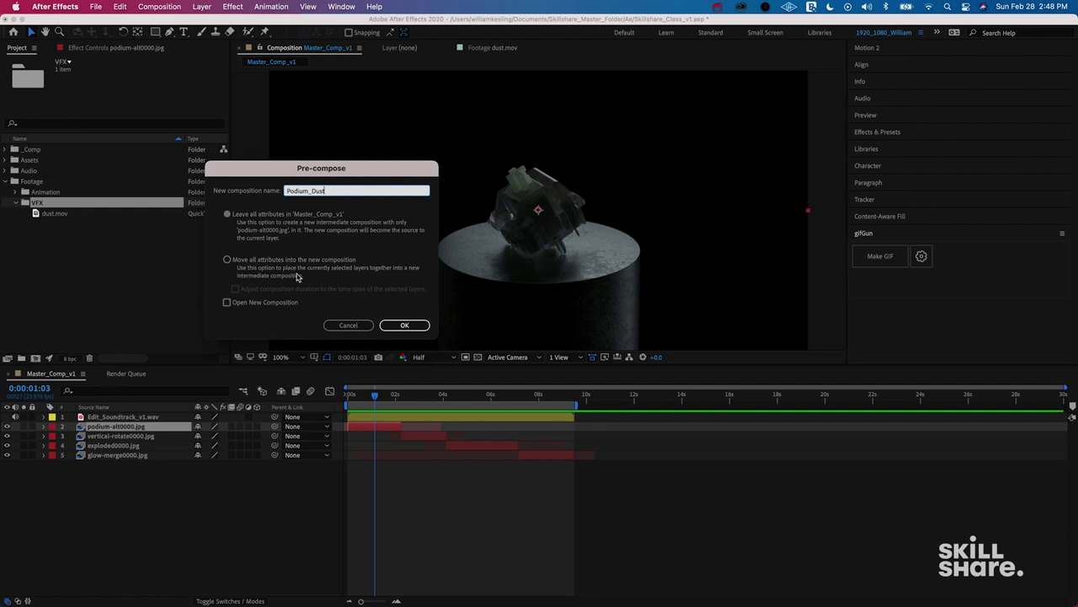
{"action": "key", "text": "Tab"}
{"action": "left_click", "coordinate": [257, 261]}
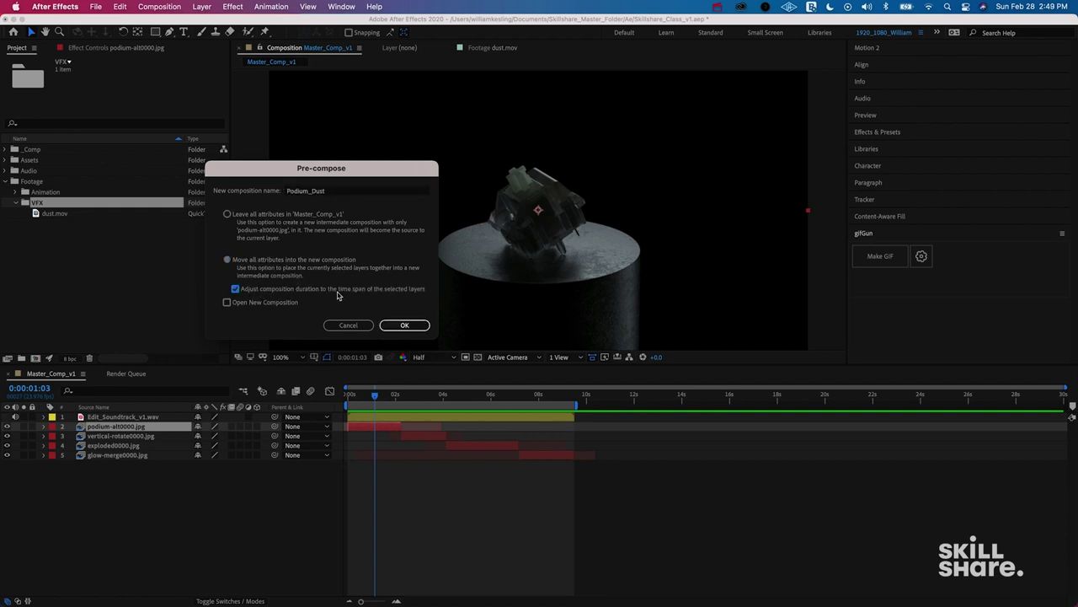
{"action": "left_click", "coordinate": [411, 326]}
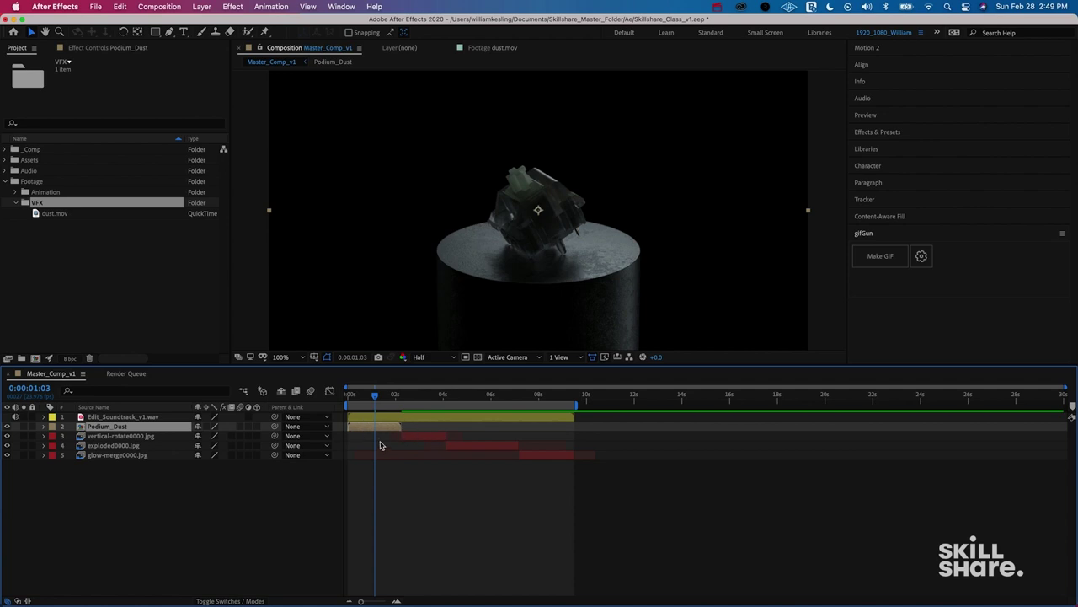
{"action": "double_click", "coordinate": [376, 427]}
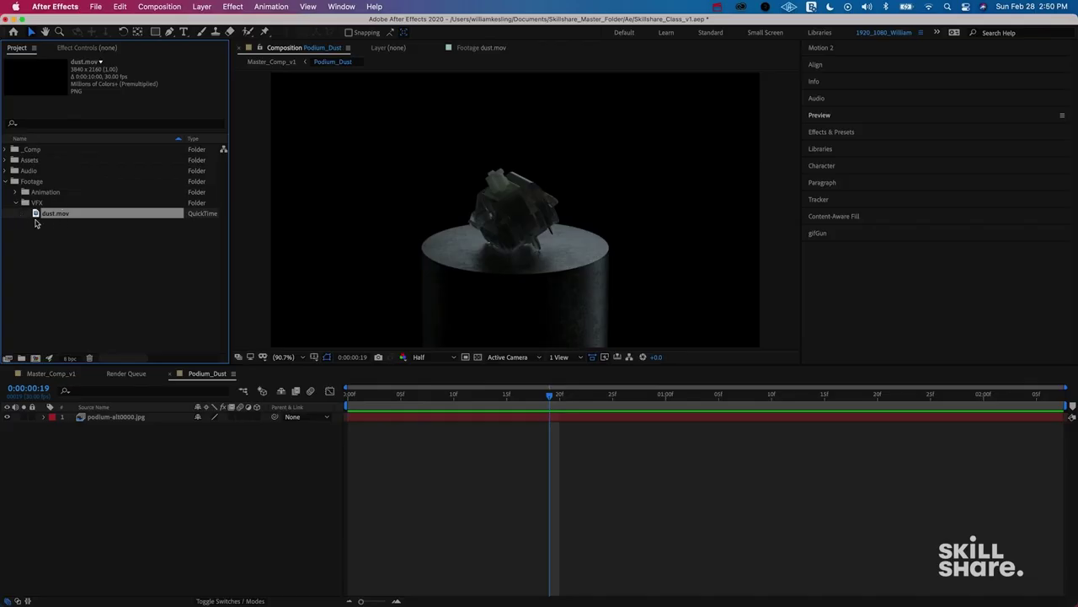
Add dust.mov above the podium layer in the Podium_Dust composition, play it back, and move the playhead to 0:00:00:23.
{"action": "left_click_drag", "start_coordinate": [38, 214], "coordinate": [340, 402]}
{"action": "key", "text": "space"}
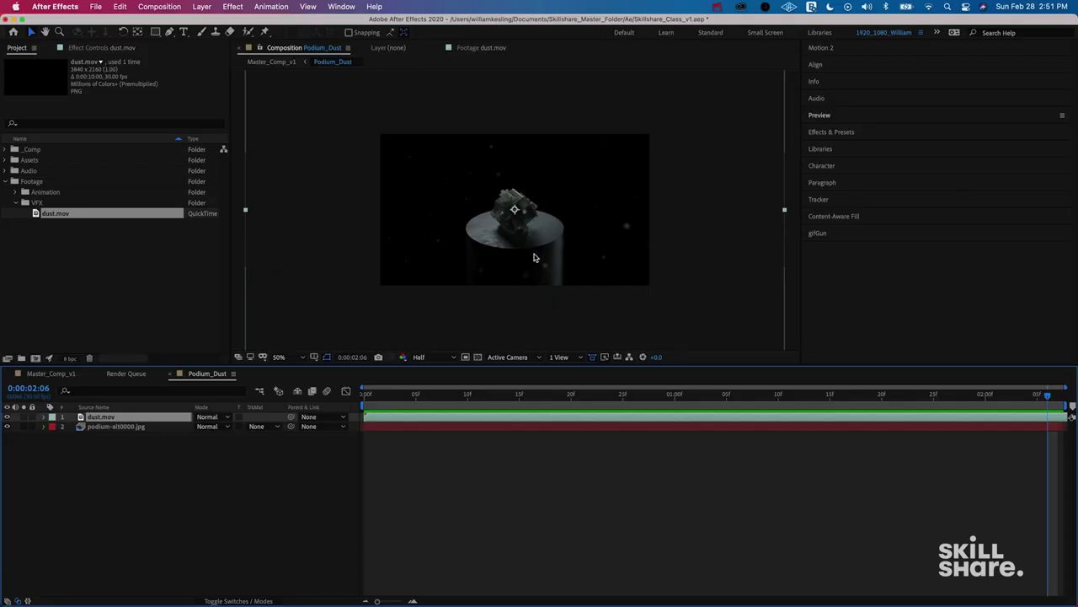
{"action": "key", "text": "space"}
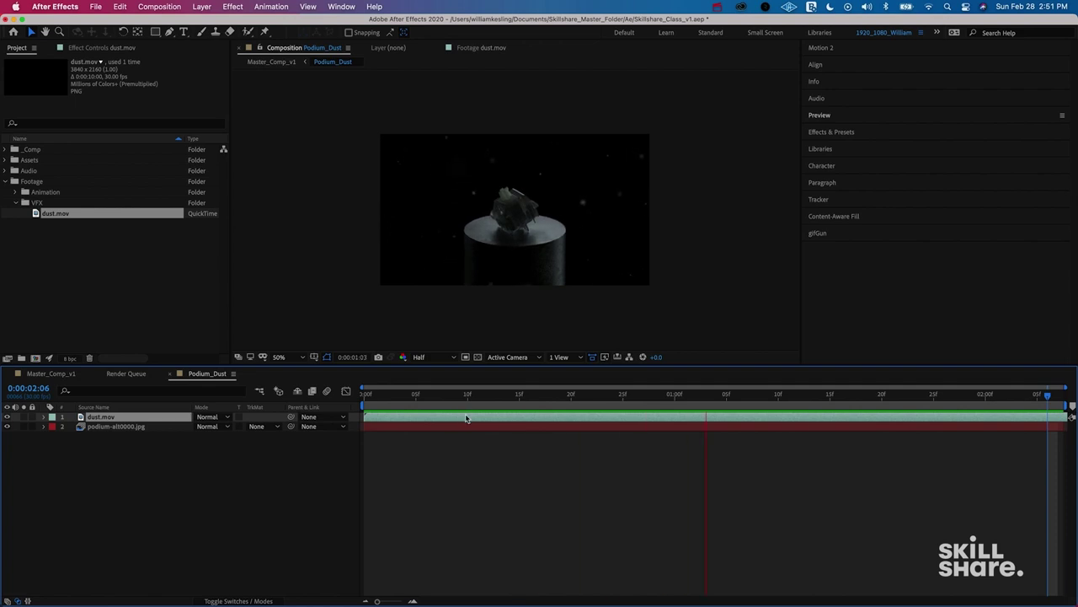
{"action": "key", "text": "space"}
{"action": "left_click_drag", "start_coordinate": [469, 400], "coordinate": [385, 396]}
{"action": "left_click", "coordinate": [599, 409]}
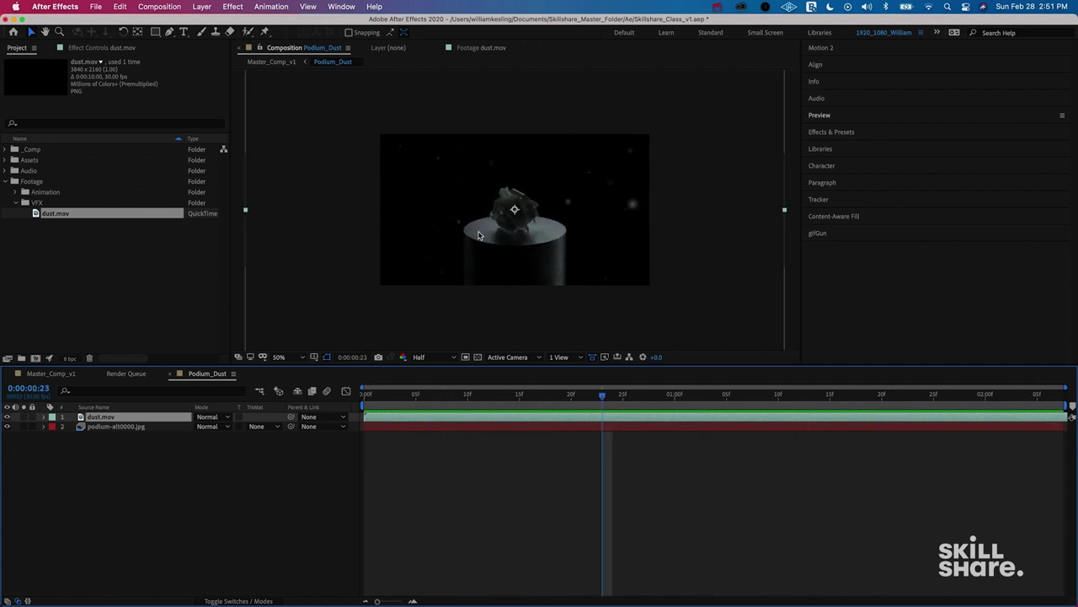
Scale the dust.mov layer down to 19% and inspect it up close against the crystal.
{"action": "key", "text": "s"}
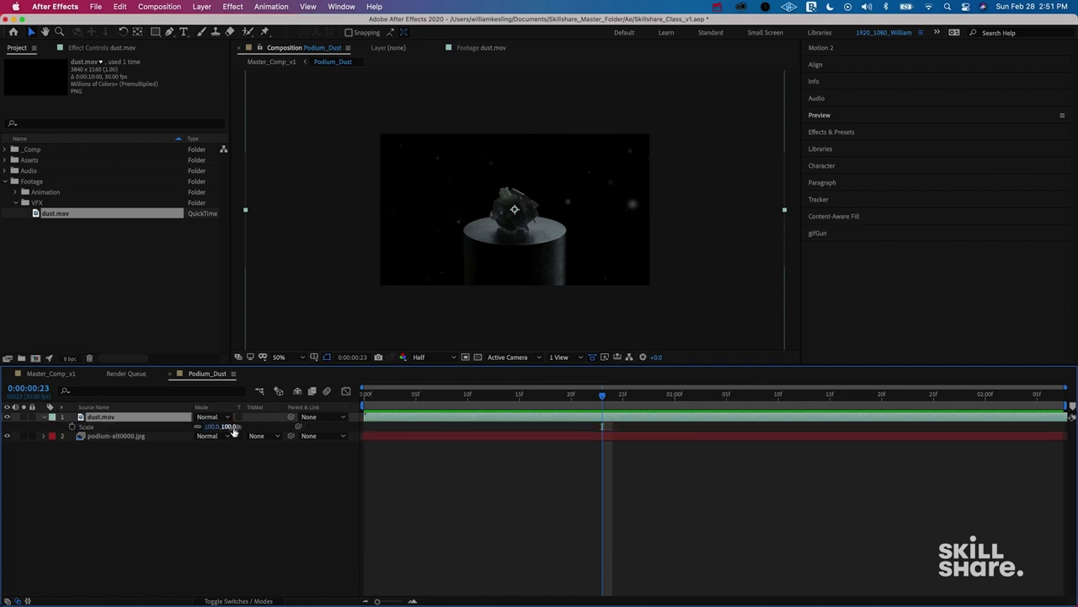
{"action": "left_click_drag", "start_coordinate": [224, 426], "coordinate": [207, 430]}
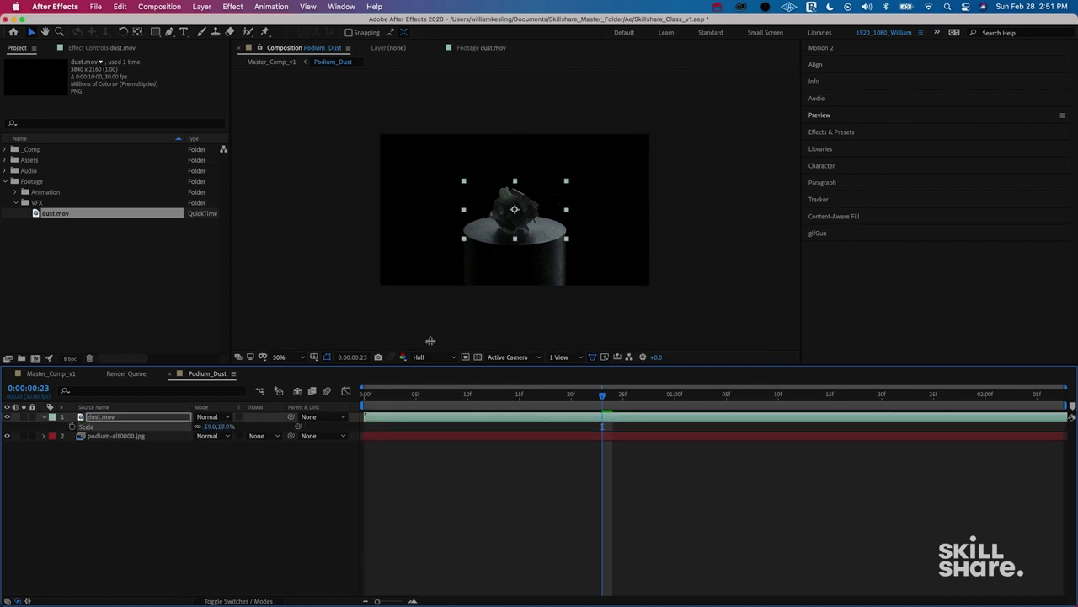
{"action": "key", "text": "period"}
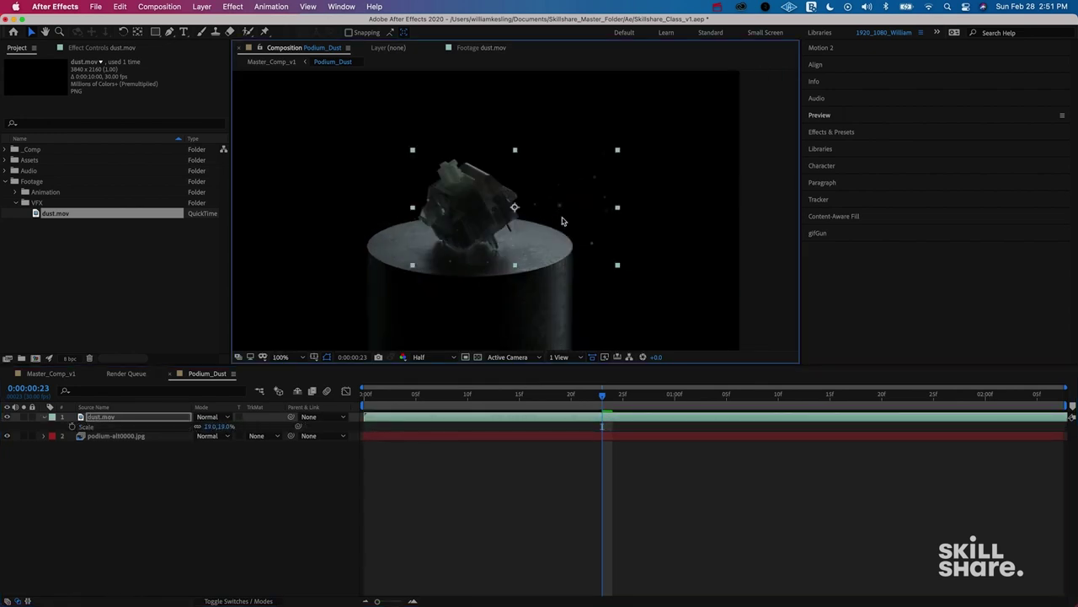
{"action": "key", "text": "comma"}
Rotate the dust.mov layer to -94° and play back the composition from near its start.
{"action": "left_click", "coordinate": [387, 396]}
{"action": "key", "text": "r"}
{"action": "left_click_drag", "start_coordinate": [204, 426], "coordinate": [166, 435]}
{"action": "key", "text": "space"}
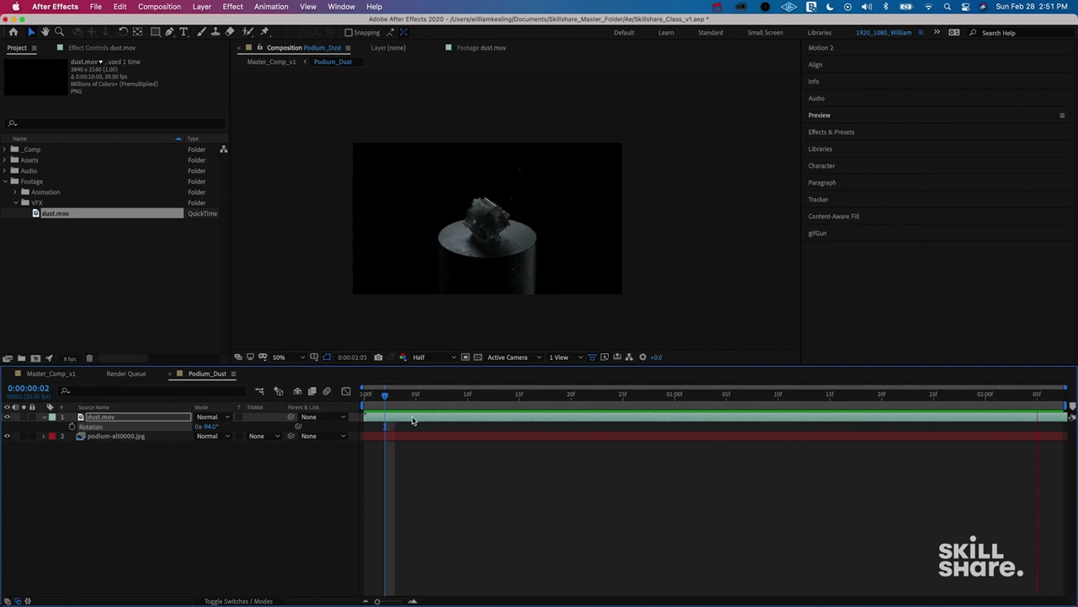
{"action": "key", "text": "space"}
Turn the dust.mov layer exactly upright, scale it to 18%, and play back the composition.
{"action": "left_click", "coordinate": [210, 427]}
{"action": "key", "text": "Return"}
{"action": "key", "text": "s"}
{"action": "left_click_drag", "start_coordinate": [235, 428], "coordinate": [217, 428]}
{"action": "left_click", "coordinate": [570, 485]}
{"action": "key", "text": "space"}
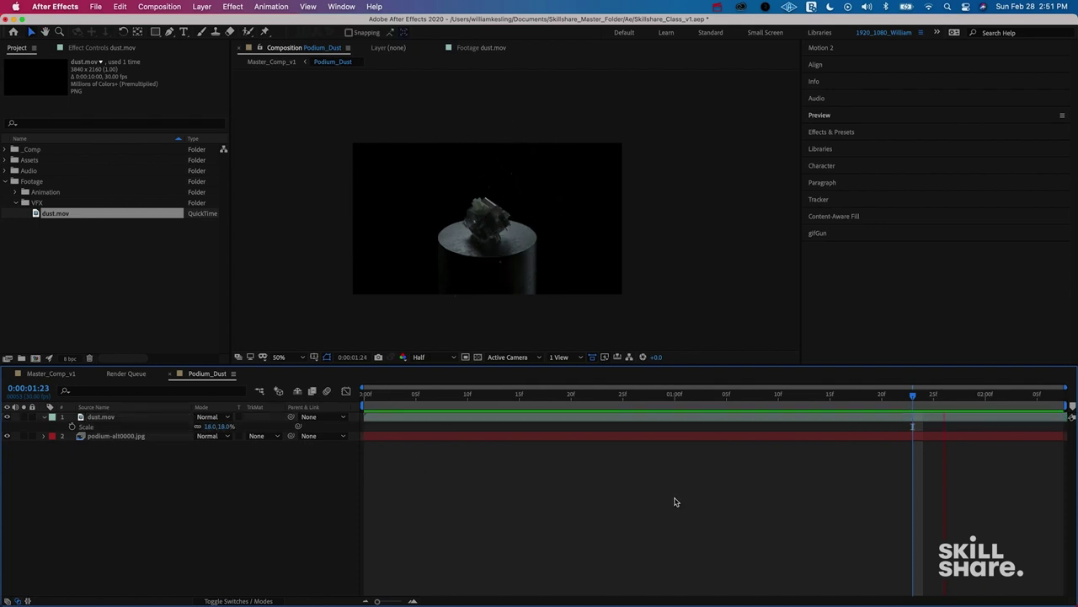
Place the dust.mov layer over the right side of the crystal and preview it around 0:00:01:00.
{"action": "left_click", "coordinate": [515, 241]}
{"action": "left_click", "coordinate": [542, 511]}
{"action": "key", "text": "space"}
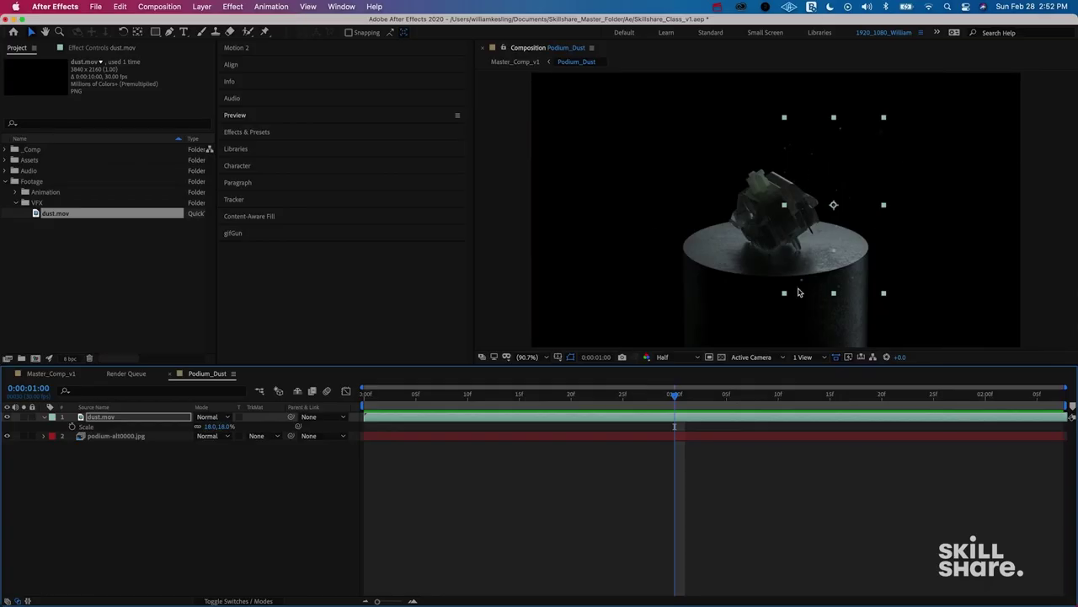
Add a mask to the dust.mov layer and pull its two upper corner points inward.
{"action": "key", "text": "super+shift+n"}
{"action": "left_click_drag", "start_coordinate": [833, 118], "coordinate": [795, 144]}
{"action": "key", "text": "g"}
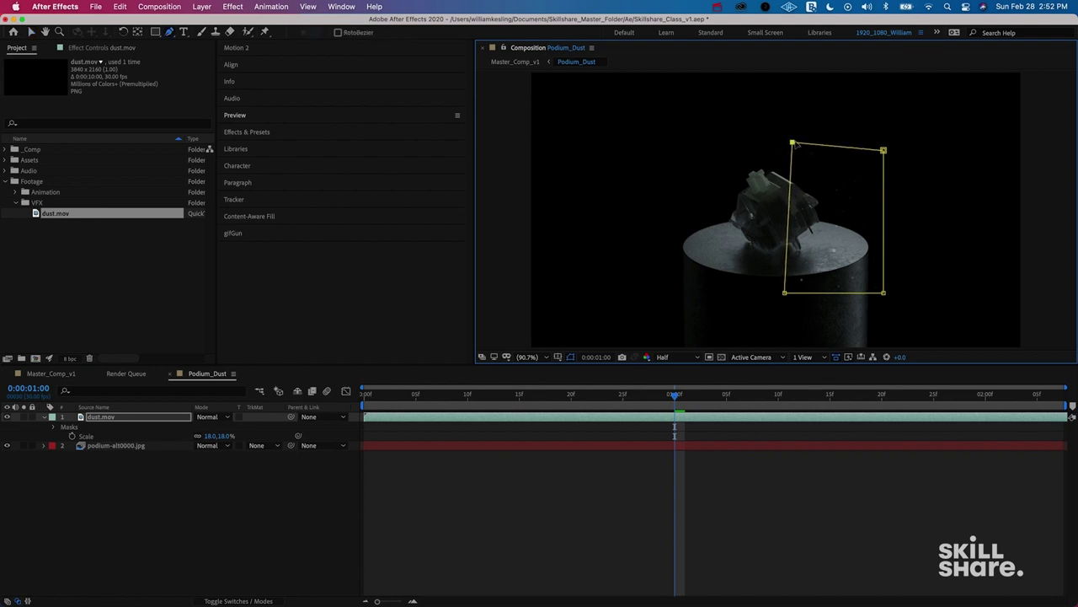
{"action": "left_click_drag", "start_coordinate": [792, 143], "coordinate": [780, 155]}
{"action": "key", "text": "super+z"}
{"action": "mouse_move", "coordinate": [882, 152]}
{"action": "left_mouse_down"}
{"action": "mouse_move", "coordinate": [905, 120]}
{"action": "mouse_move", "coordinate": [878, 141]}
{"action": "left_mouse_up"}
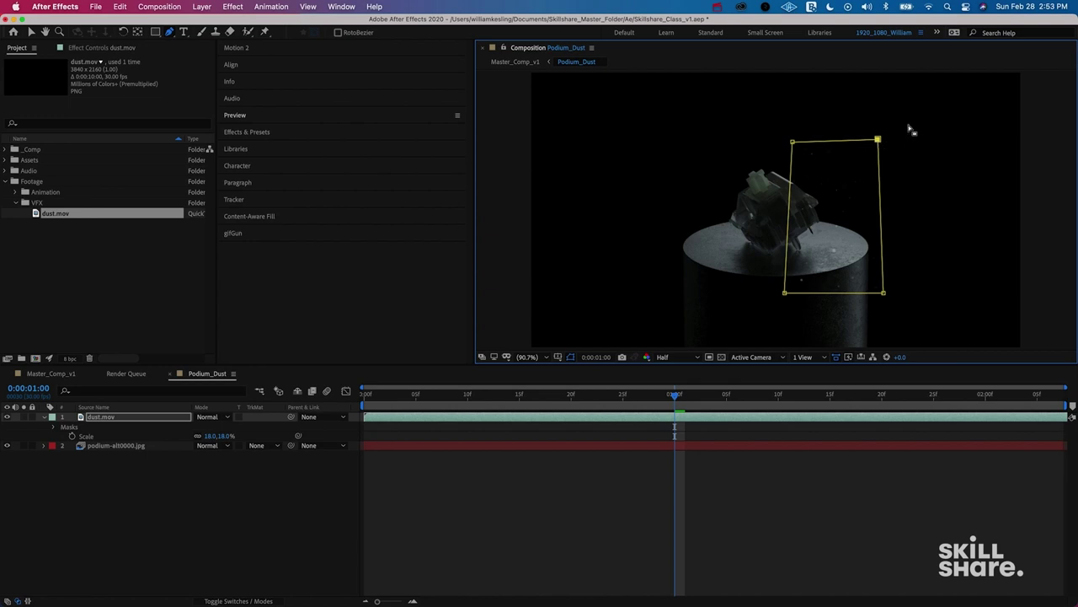
Round the mask points and bend the mask around the crystal's right side above the podium, then play back the composition.
{"action": "left_click_drag", "start_coordinate": [881, 142], "coordinate": [846, 110]}
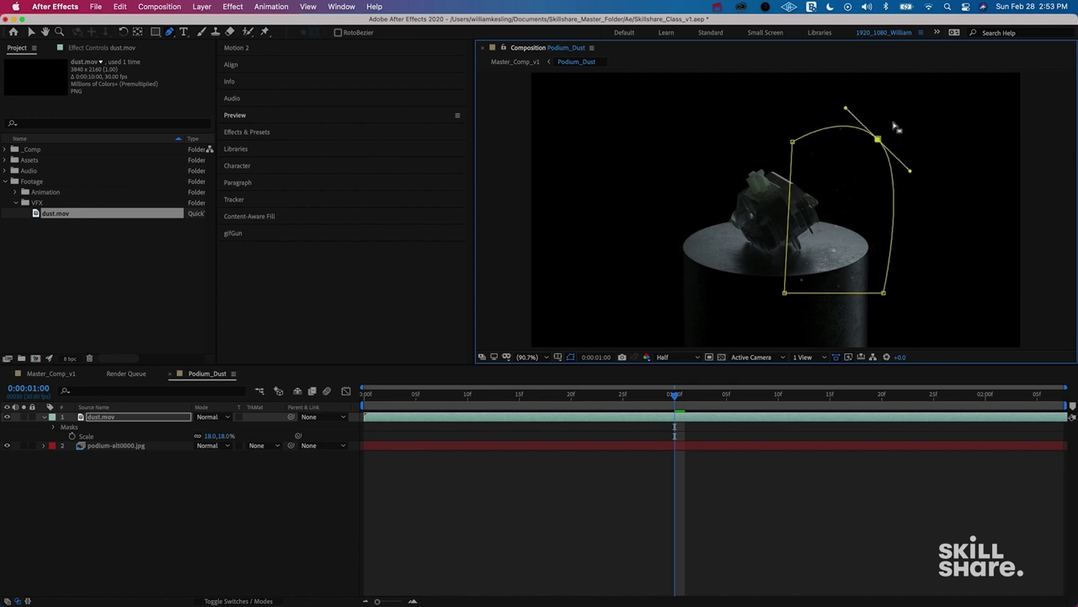
{"action": "left_click_drag", "start_coordinate": [880, 145], "coordinate": [840, 174]}
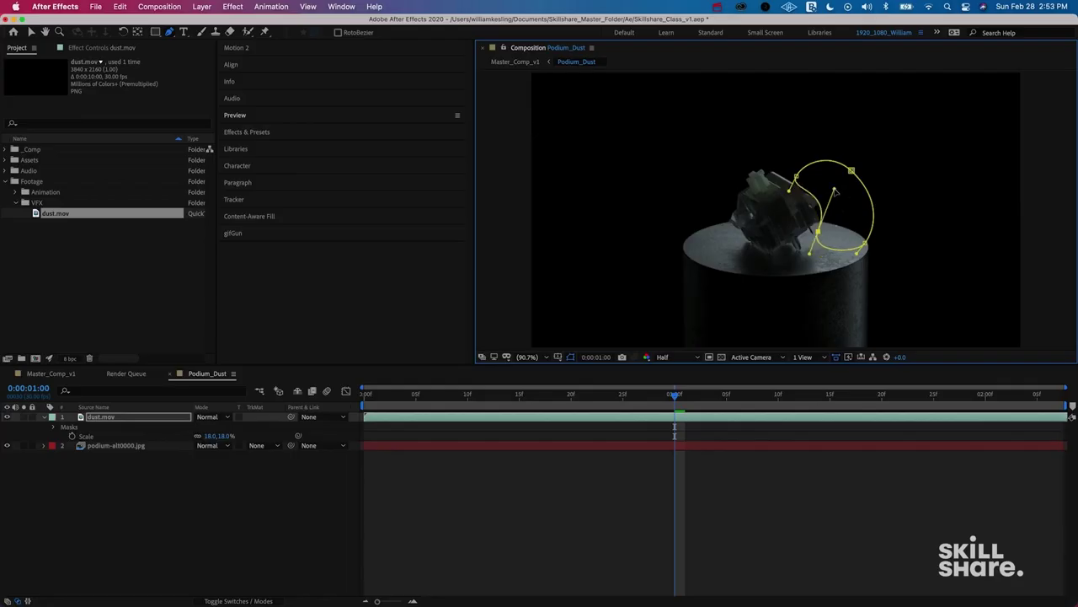
{"action": "left_click_drag", "start_coordinate": [834, 191], "coordinate": [847, 172]}
{"action": "key", "text": "space"}
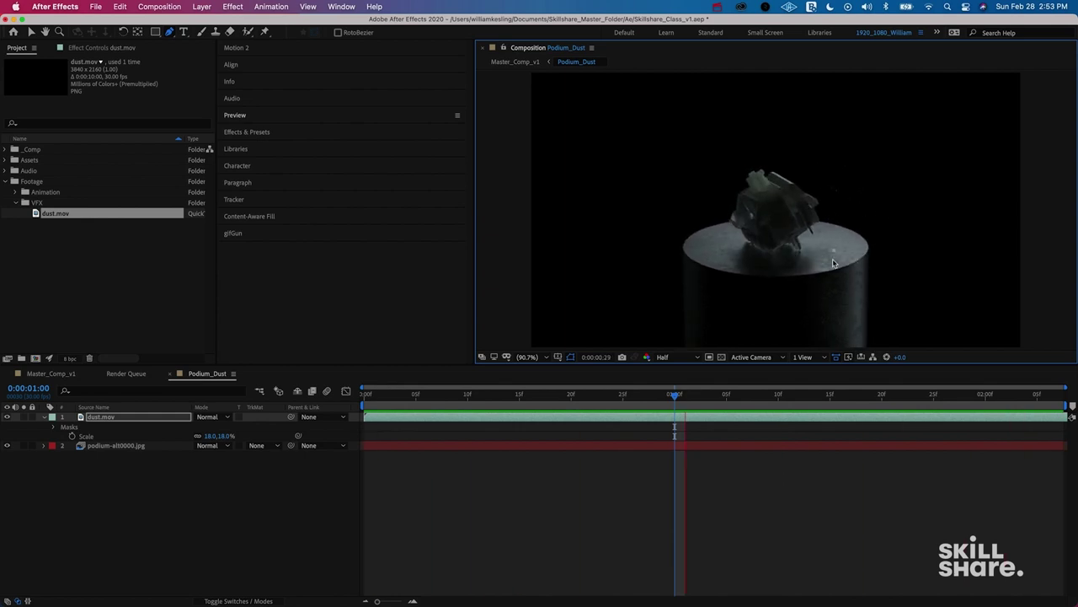
{"action": "key", "text": "space"}
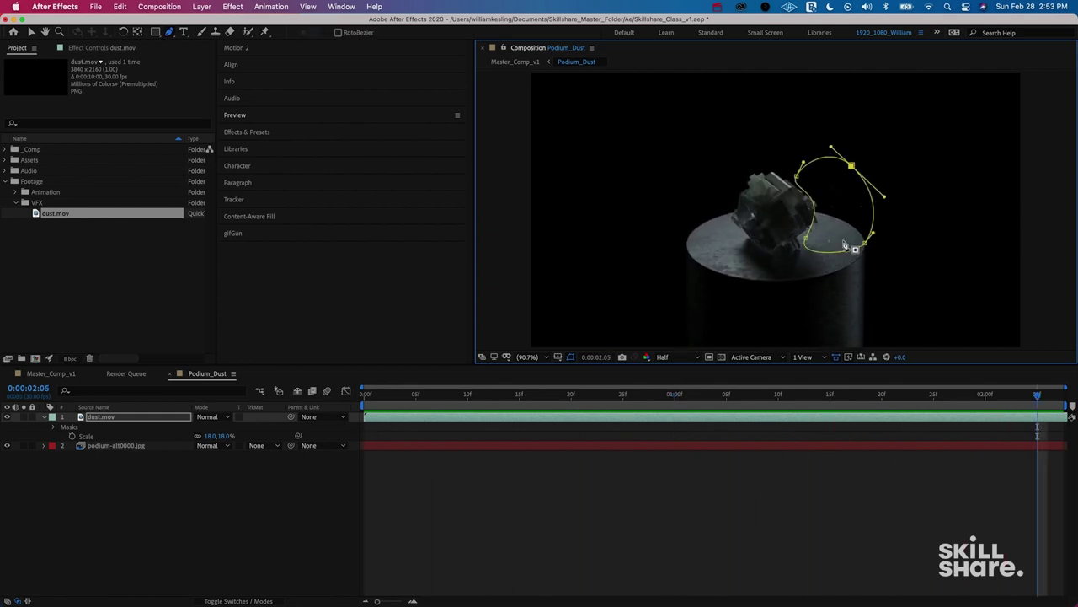
Scale the masked dust.mov layer to 24%.
{"action": "left_click", "coordinate": [533, 425]}
{"action": "key", "text": "s"}
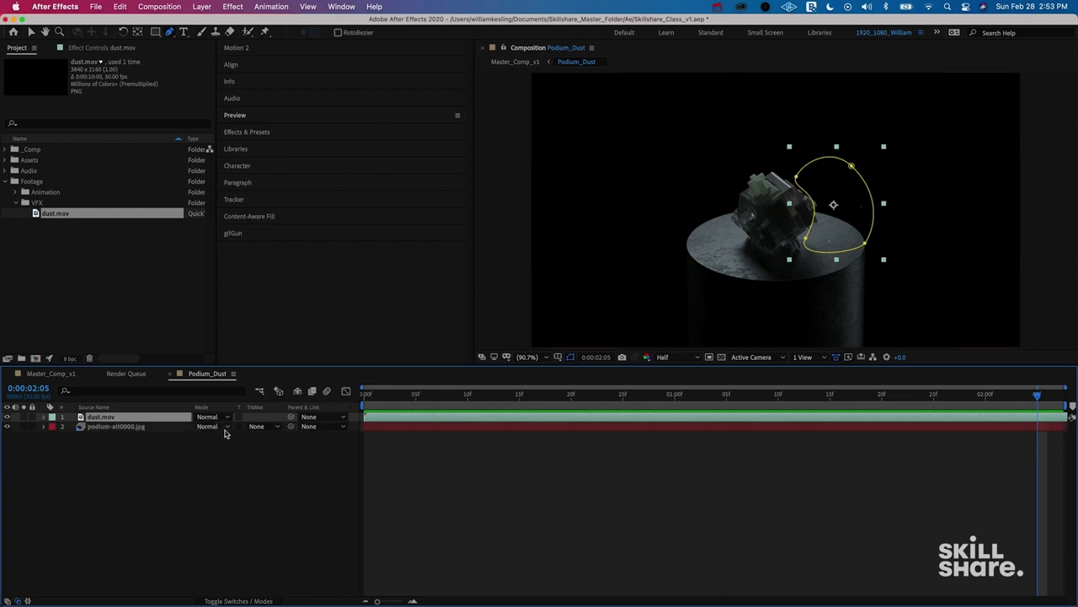
{"action": "key", "text": "s"}
{"action": "left_click_drag", "start_coordinate": [883, 147], "coordinate": [900, 128]}
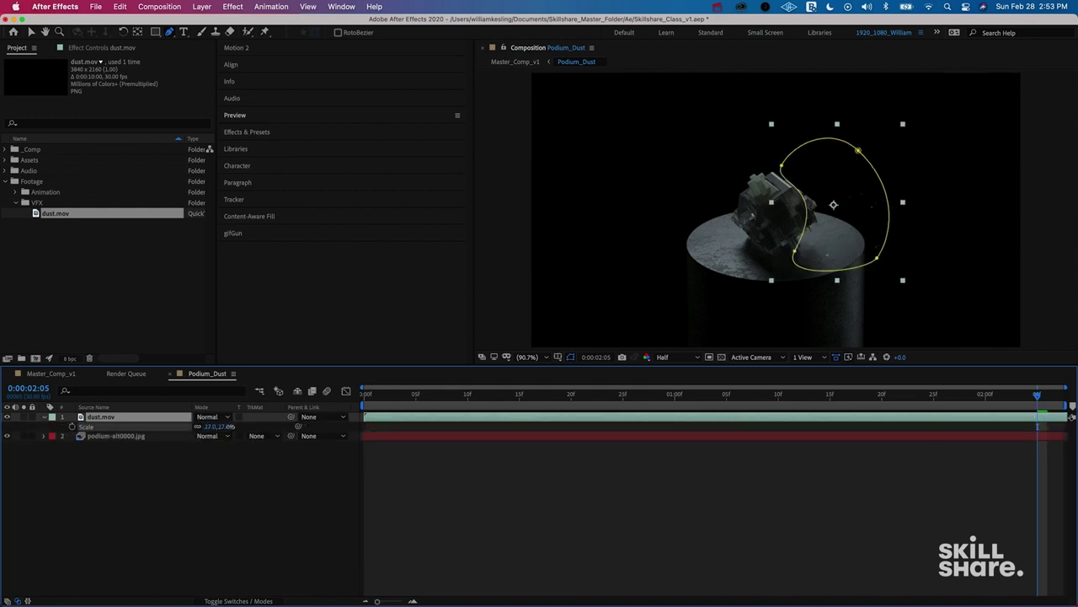
{"action": "key", "text": "v"}
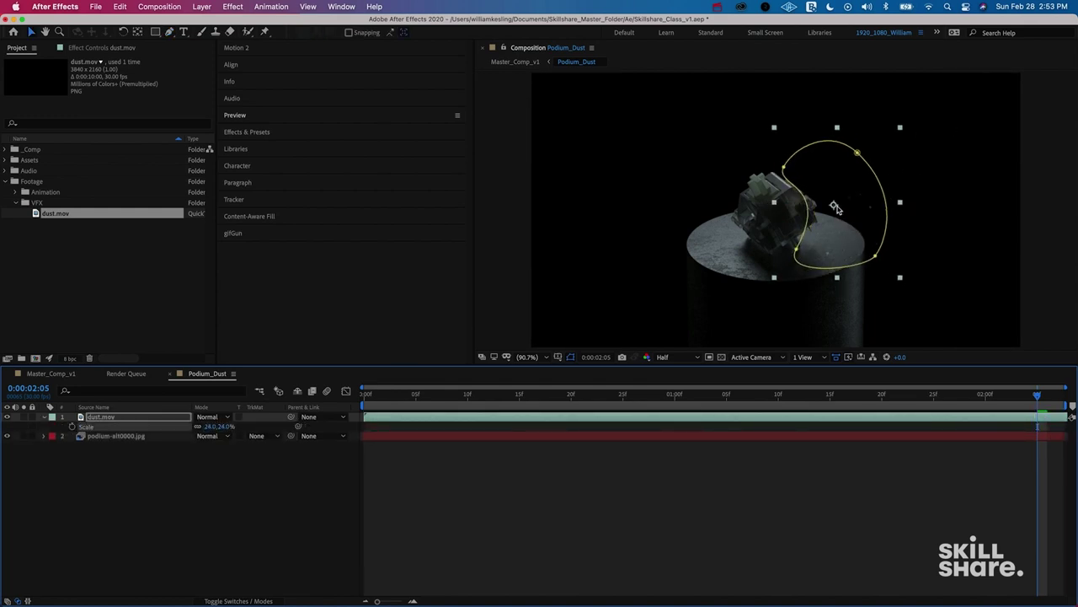
Move the dust.mov layer slightly upward and rotate it to 79°.
{"action": "left_click_drag", "start_coordinate": [840, 209], "coordinate": [836, 200]}
{"action": "key", "text": "r"}
{"action": "left_click_drag", "start_coordinate": [211, 428], "coordinate": [201, 428]}
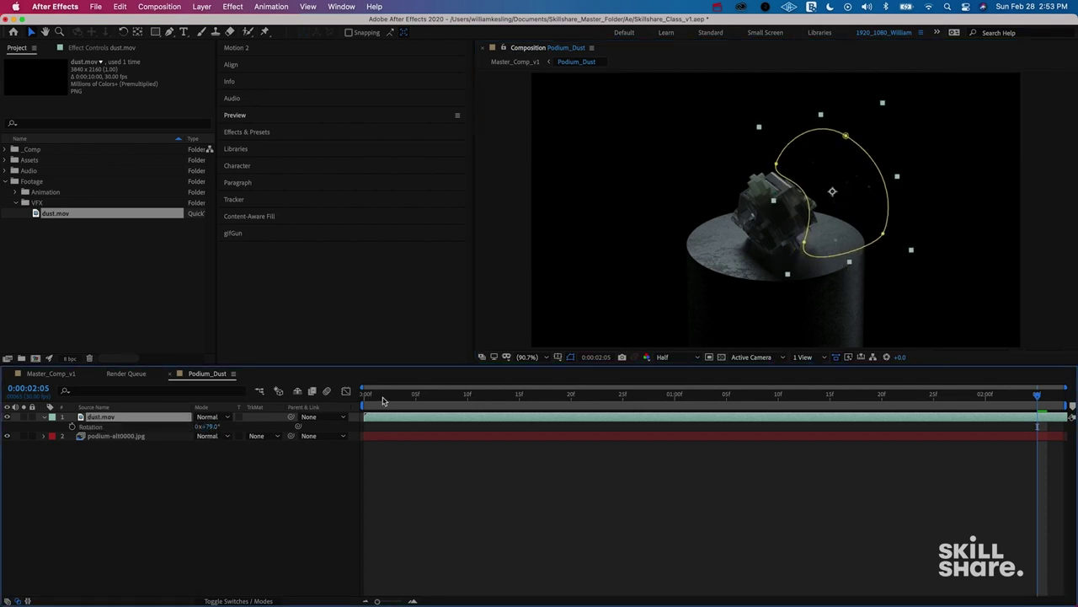
Soften the edges of Mask 1 on dust.mov by increasing its Mask Feather, and preview the result from frame 2.
{"action": "left_click", "coordinate": [385, 393]}
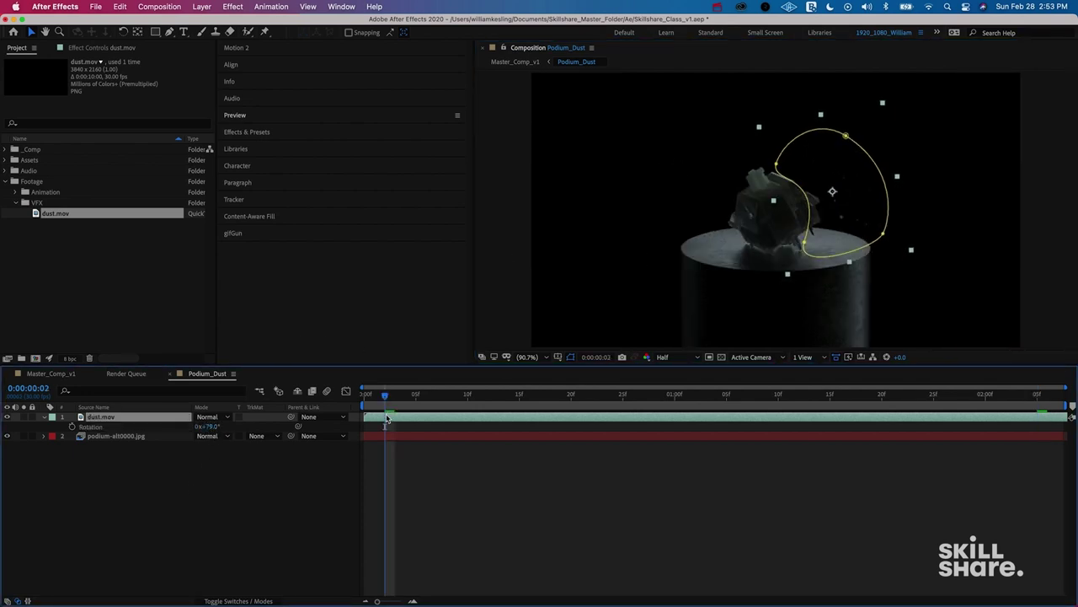
{"action": "key", "text": "m"}
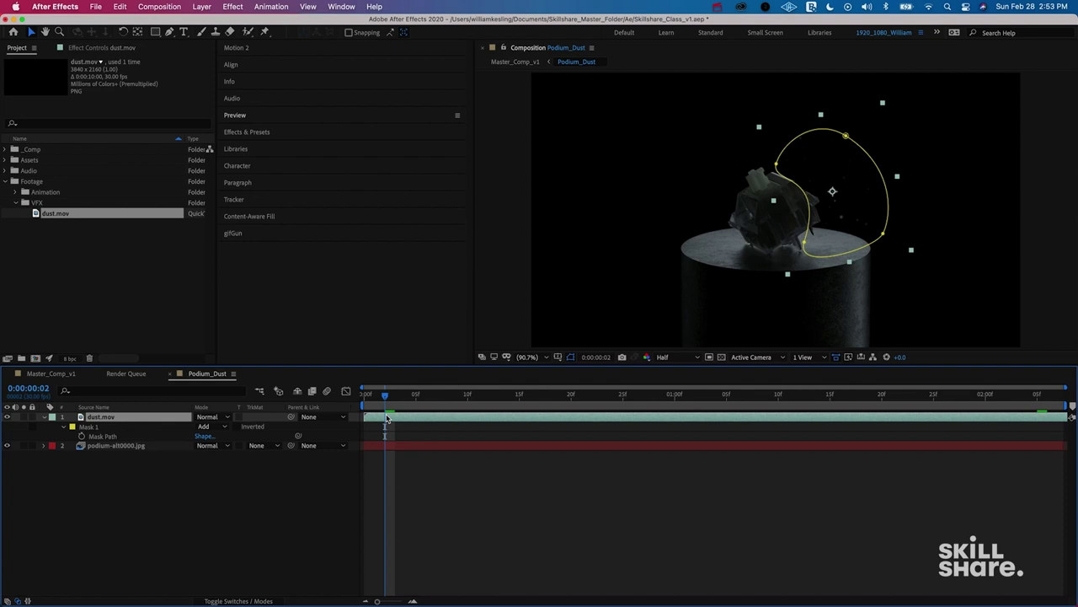
{"action": "left_click", "coordinate": [106, 436]}
{"action": "left_click", "coordinate": [64, 428]}
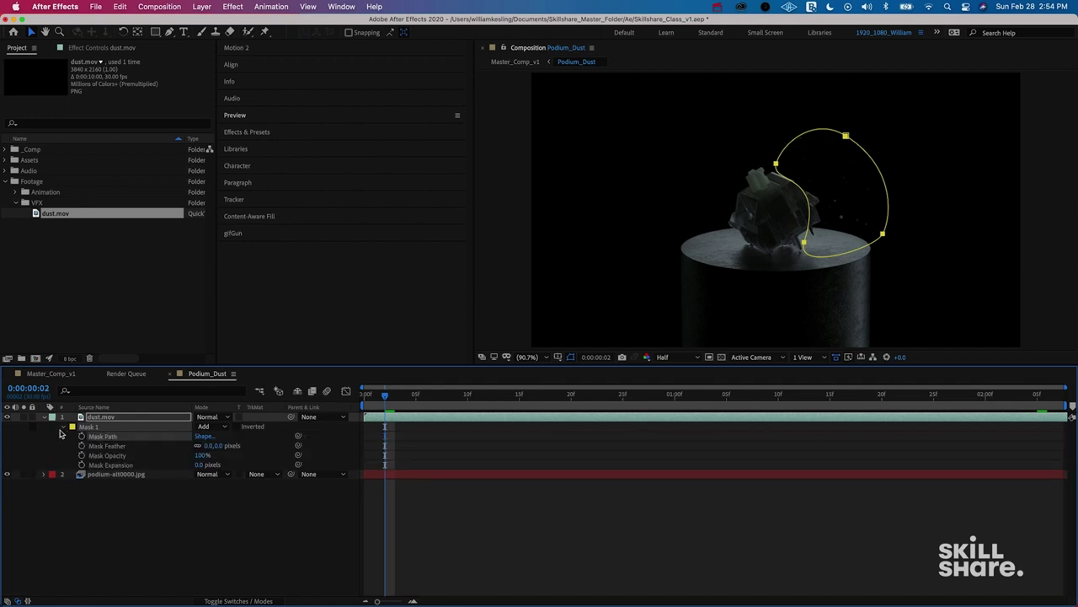
{"action": "left_click", "coordinate": [119, 455]}
{"action": "left_click", "coordinate": [109, 445]}
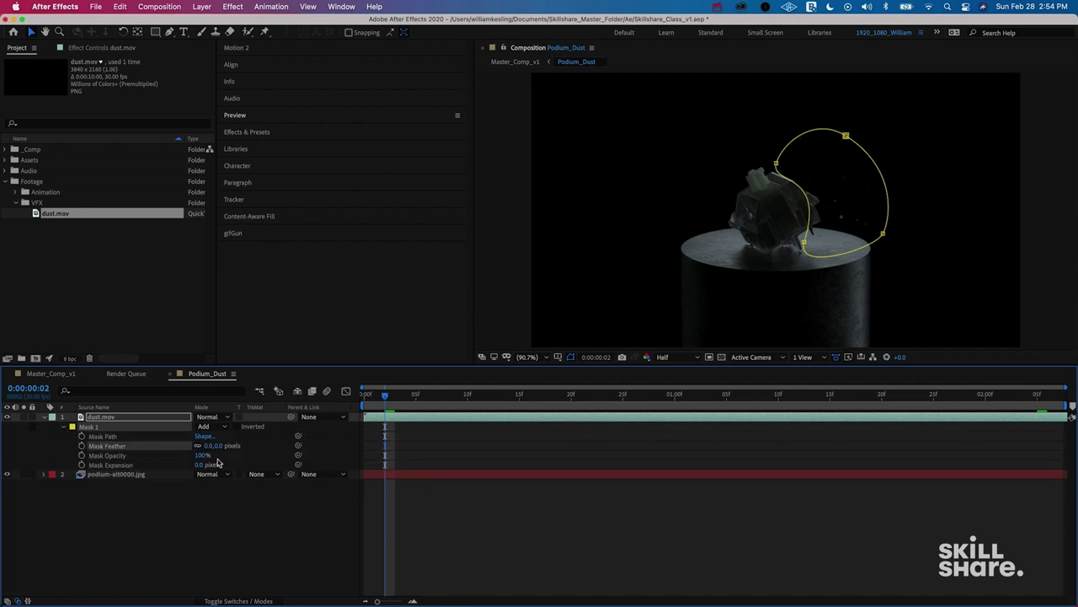
{"action": "left_click_drag", "start_coordinate": [220, 448], "coordinate": [293, 445]}
{"action": "key", "text": "space"}
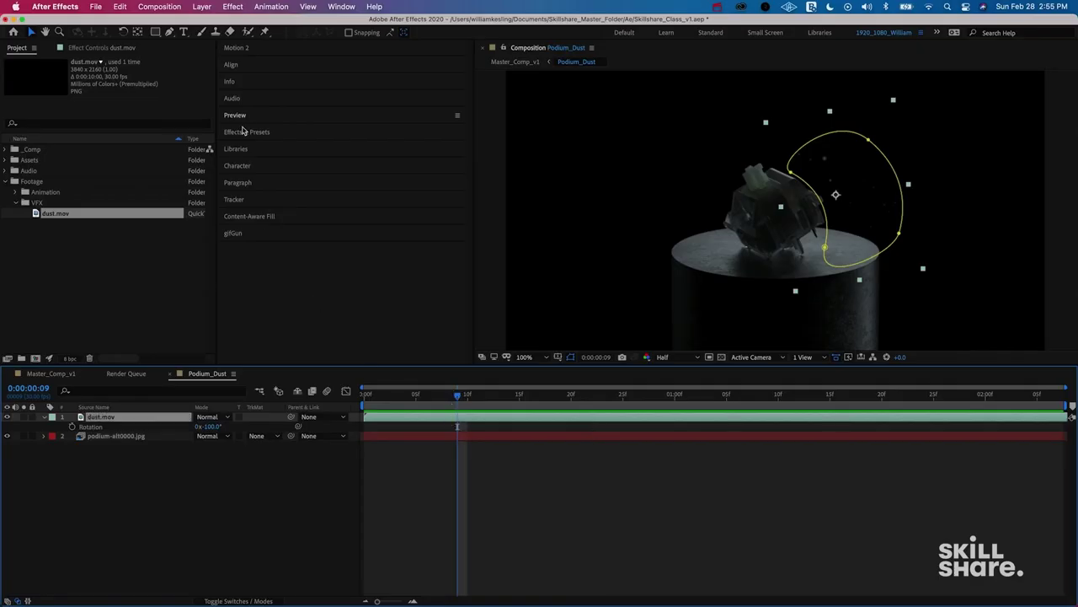
Apply the Simple Choker effect to dust.mov, set Choke Matte to -0.50, and play back the composition.
{"action": "left_click", "coordinate": [248, 132]}
{"action": "left_click", "coordinate": [252, 148]}
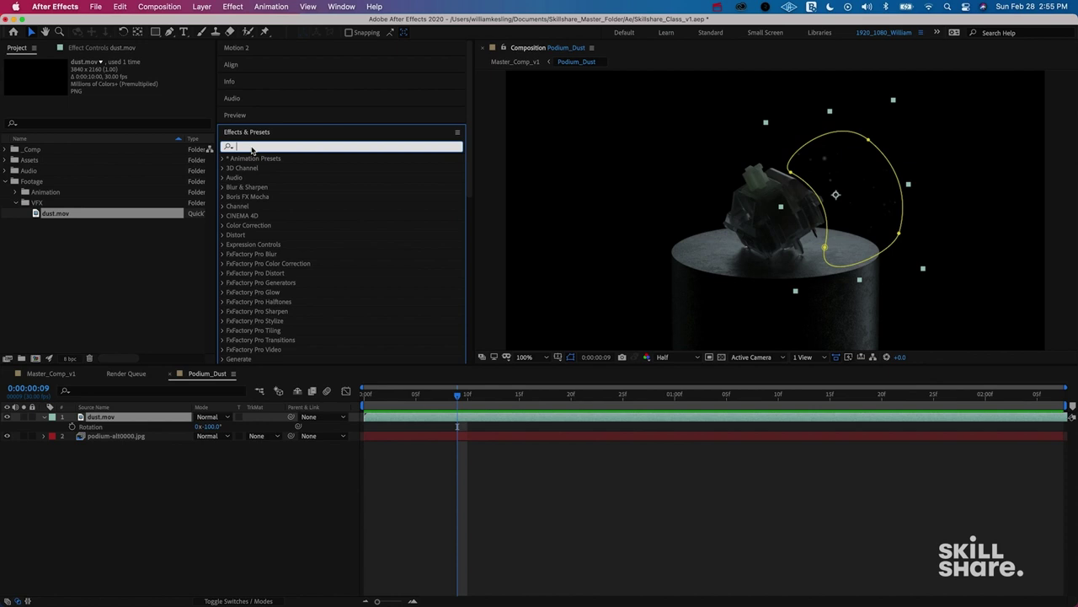
{"action": "type", "text": "simple"}
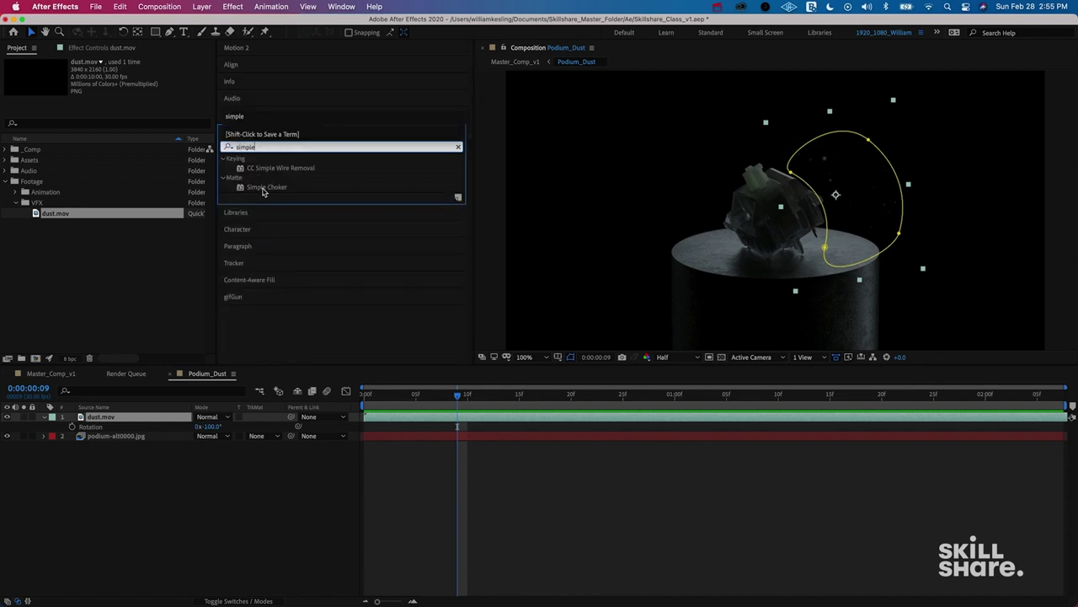
{"action": "double_click", "coordinate": [264, 187]}
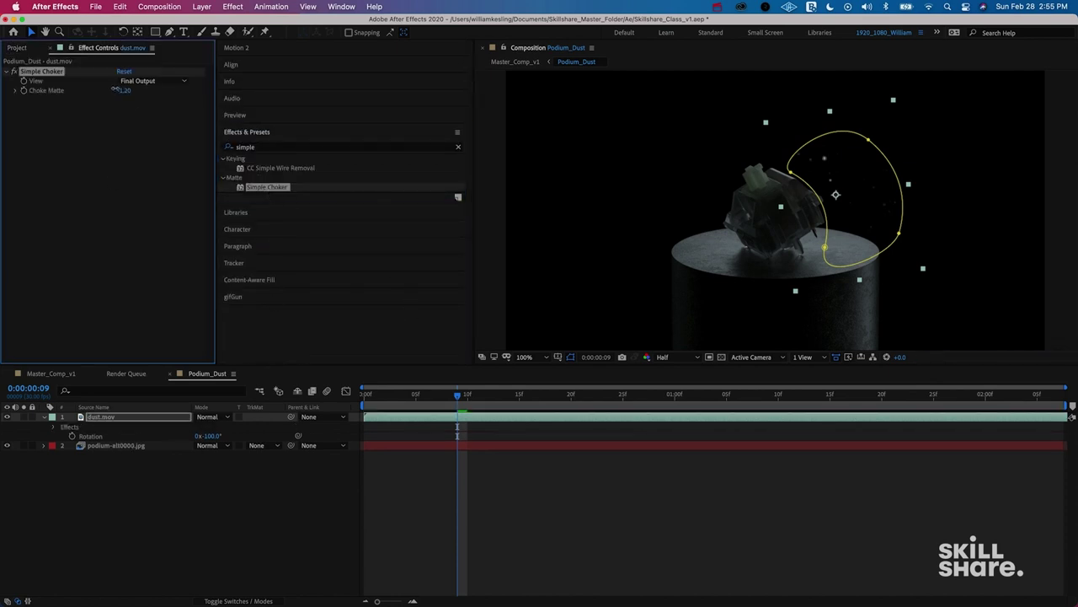
{"action": "left_click_drag", "start_coordinate": [13, 87], "coordinate": [91, 87]}
{"action": "key", "text": "space"}
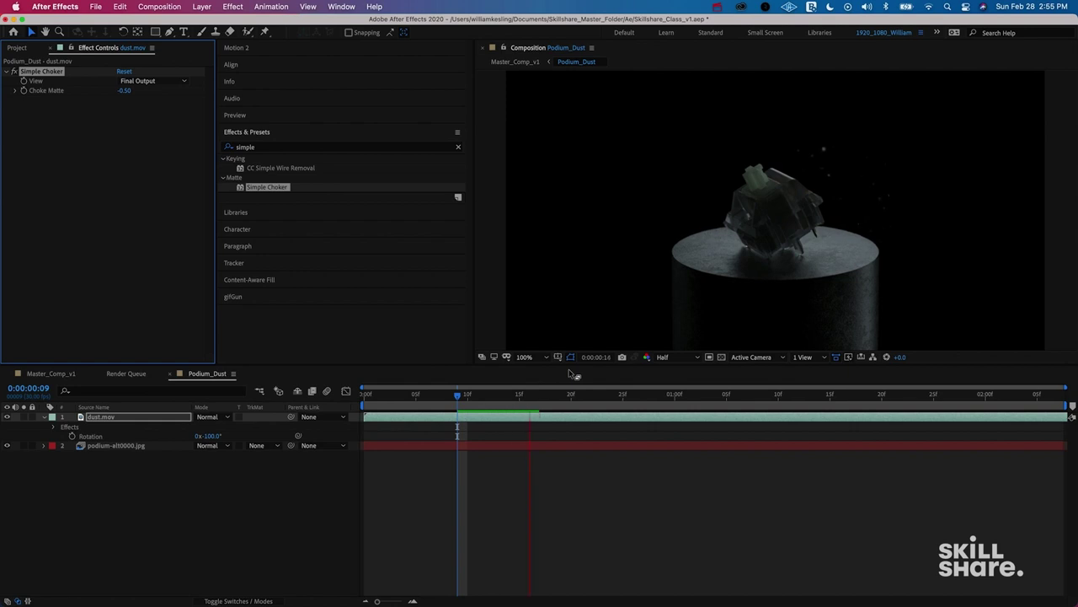
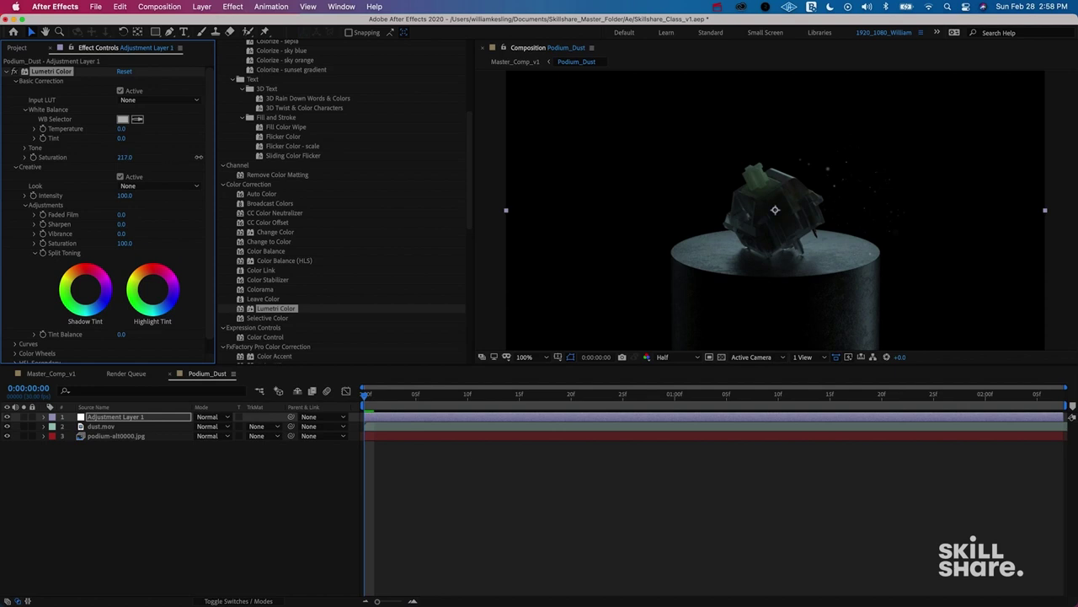
In the adjustment layer's Lumetri Color Tone settings, set Shadows to 24, Whites to 94 and Contrast to 50.
{"action": "left_click", "coordinate": [25, 149]}
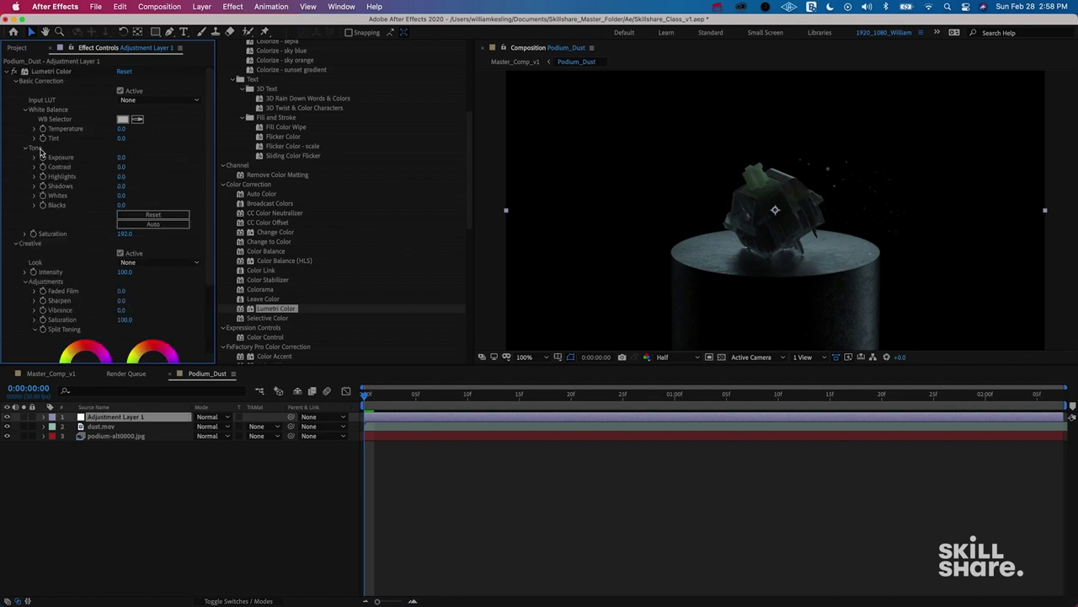
{"action": "left_click_drag", "start_coordinate": [121, 166], "coordinate": [158, 172]}
{"action": "left_click_drag", "start_coordinate": [118, 202], "coordinate": [46, 167]}
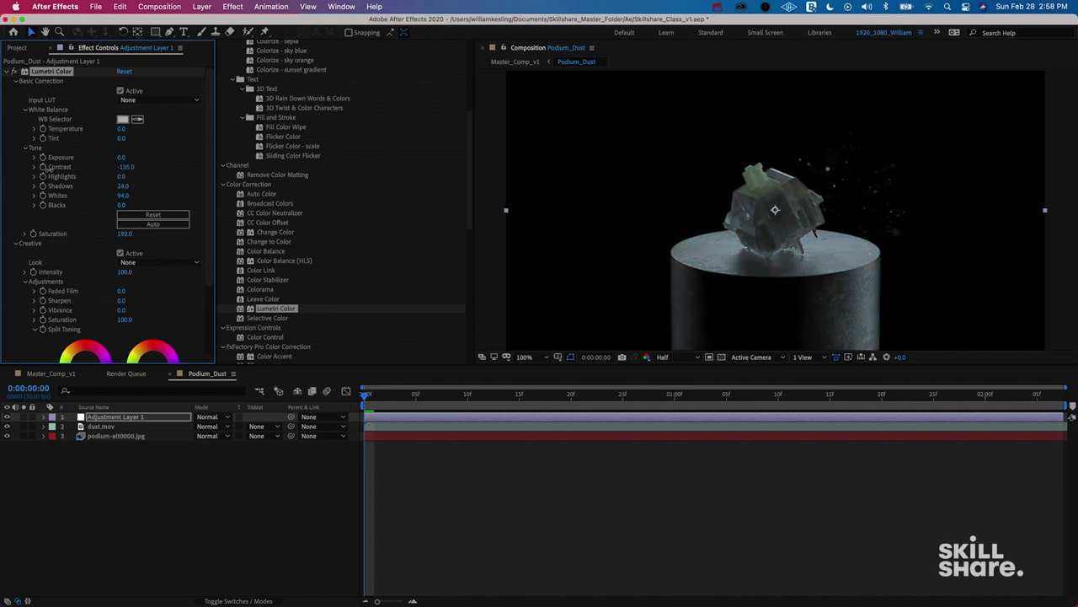
{"action": "left_click", "coordinate": [124, 167]}
{"action": "type", "text": "50"}
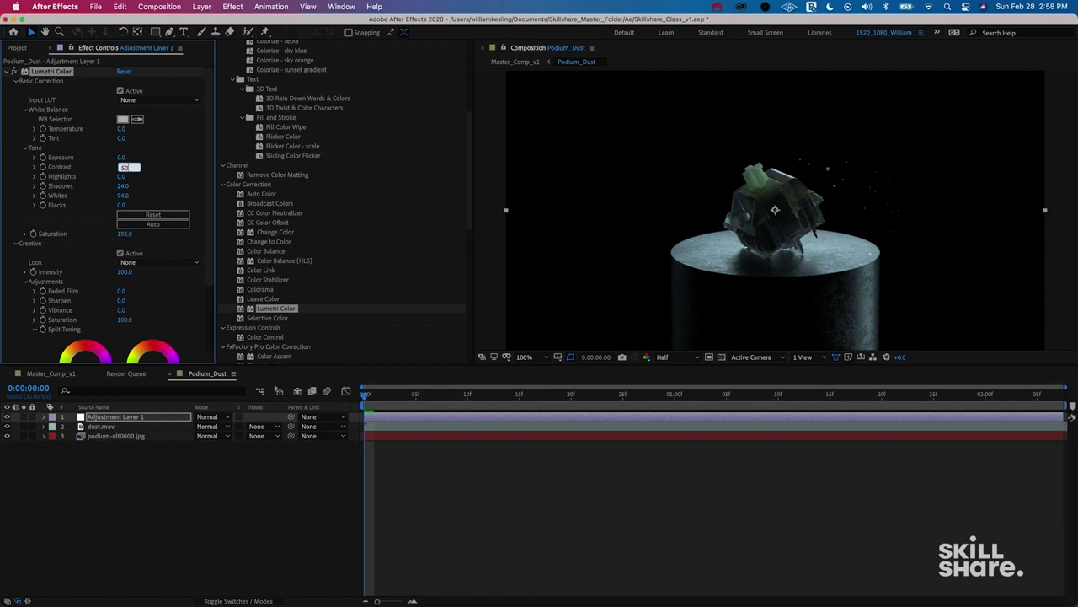
{"action": "key", "text": "Return"}
Refine the Lumetri Color grade with Highlights 58, Shadows 34, Whites 125, basic Saturation 170 and Vibrance 56.
{"action": "left_click", "coordinate": [122, 176]}
{"action": "type", "text": "37"}
{"action": "key", "text": "Return"}
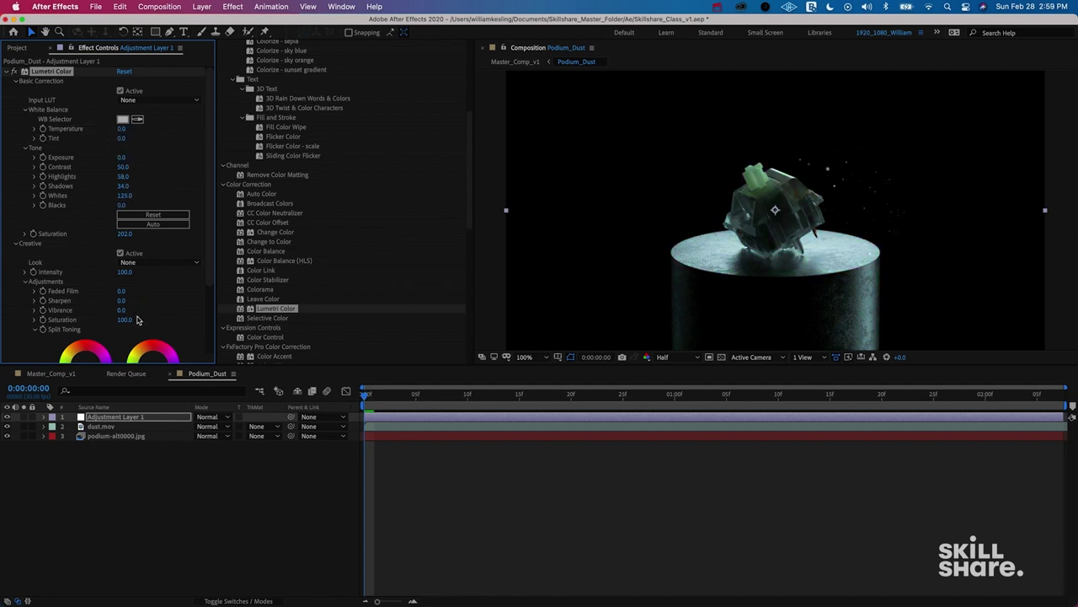
{"action": "left_click_drag", "start_coordinate": [121, 310], "coordinate": [125, 309]}
Switch the Lumetri Color effect off and on repeatedly to compare the shot before and after grading.
{"action": "left_click", "coordinate": [15, 71]}
{"action": "left_click", "coordinate": [15, 71]}
{"action": "left_click", "coordinate": [15, 72]}
{"action": "left_click", "coordinate": [15, 72]}
{"action": "left_click", "coordinate": [15, 72]}
{"action": "left_click", "coordinate": [15, 72]}
{"action": "left_click", "coordinate": [15, 73]}
{"action": "left_click", "coordinate": [16, 72]}
Play back the graded composition and select the dust.mov layer to view its effects.
{"action": "key", "text": "space"}
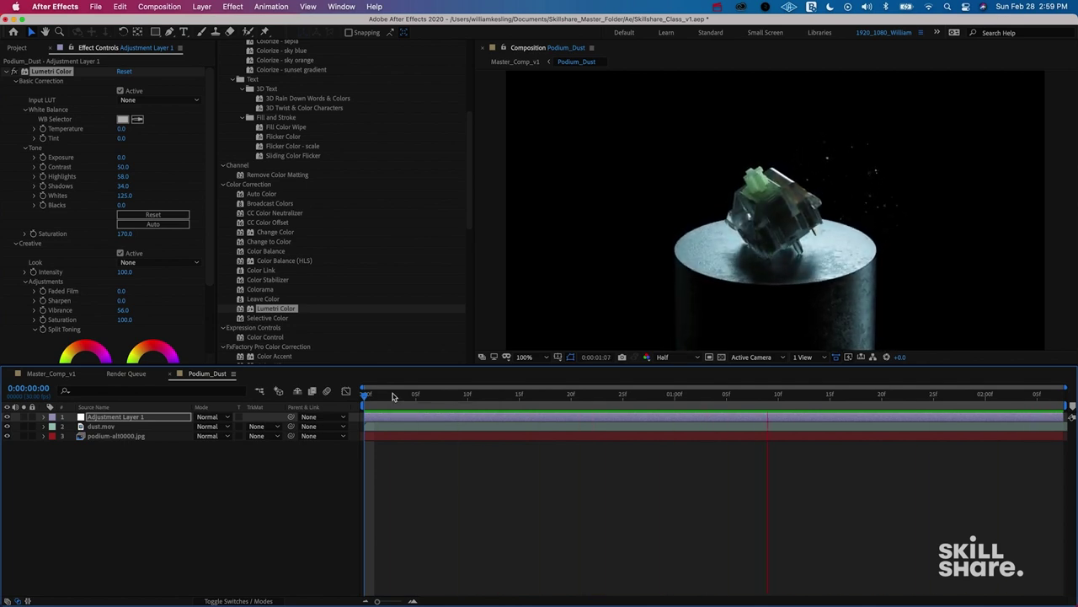
{"action": "key", "text": "space"}
{"action": "left_click", "coordinate": [372, 427]}
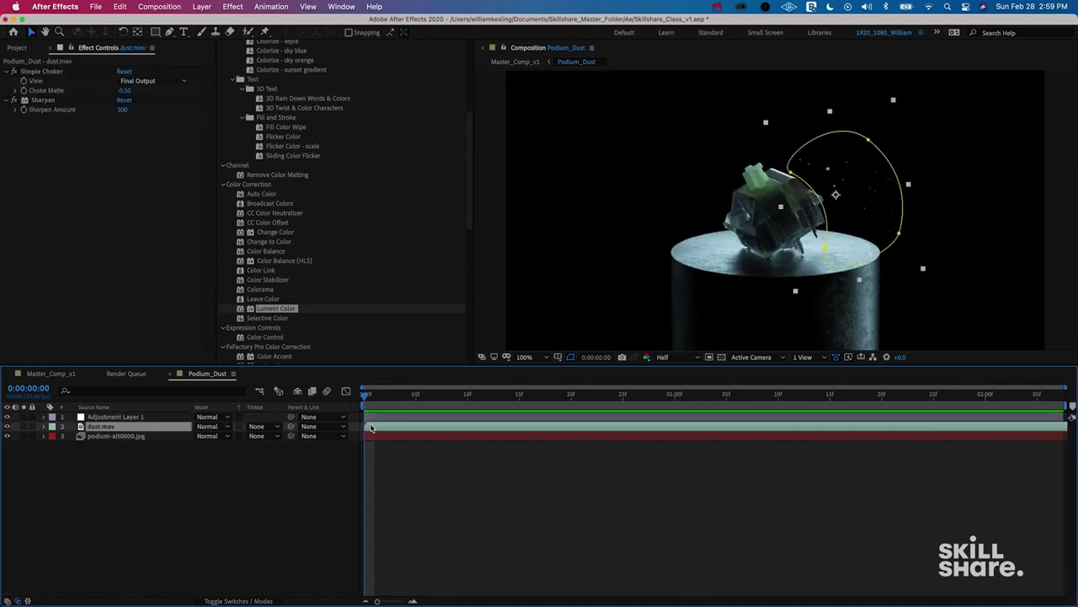
Set the dust.mov layer's opacity to 50% and play back the composition.
{"action": "key", "text": "t"}
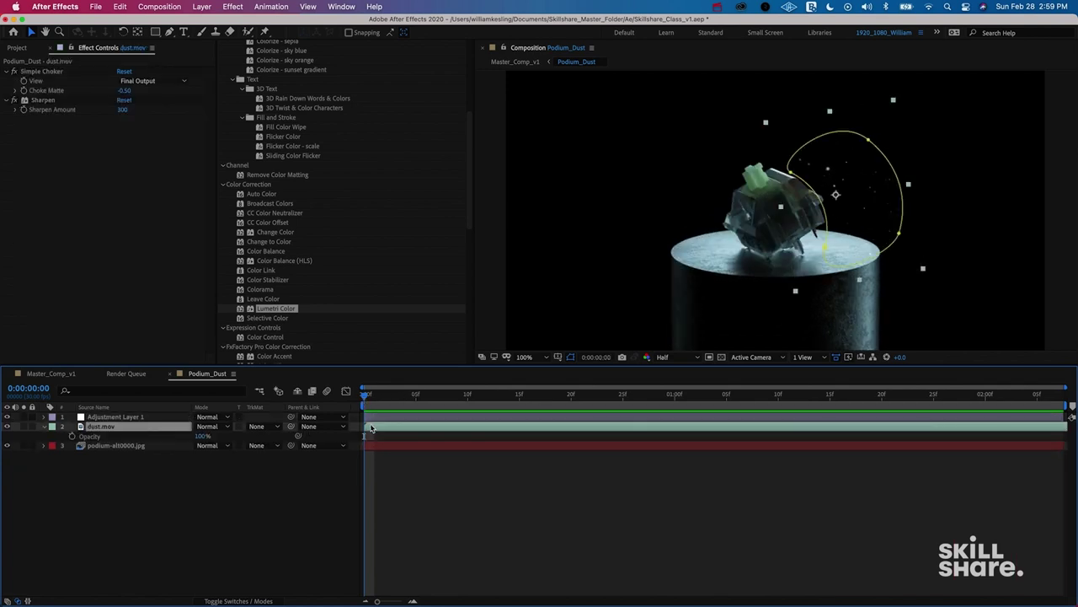
{"action": "left_click", "coordinate": [201, 437]}
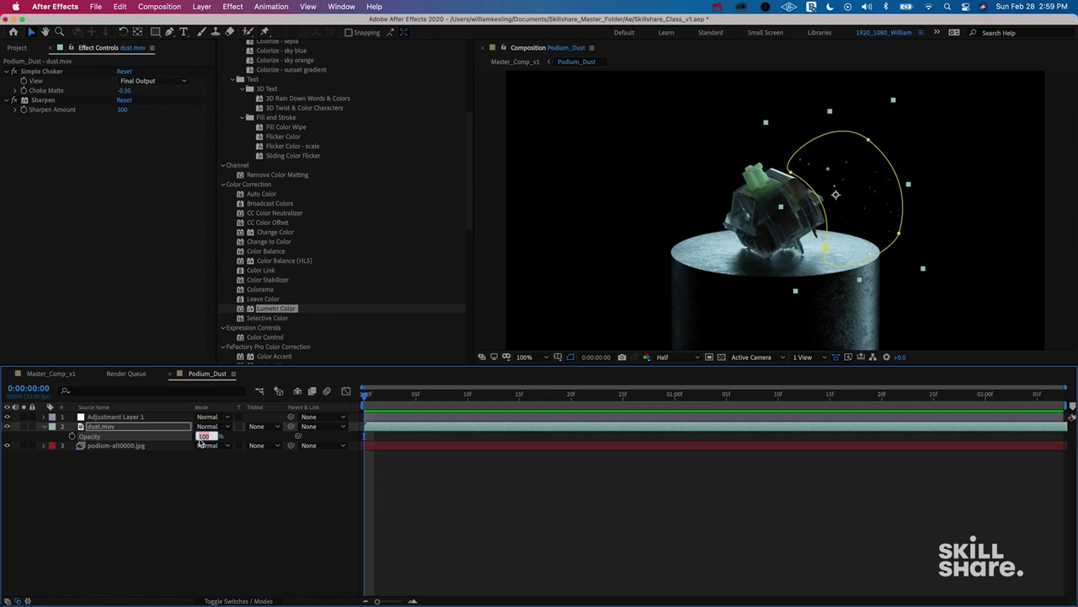
{"action": "type", "text": "40"}
{"action": "key", "text": "Return"}
{"action": "key", "text": "space"}
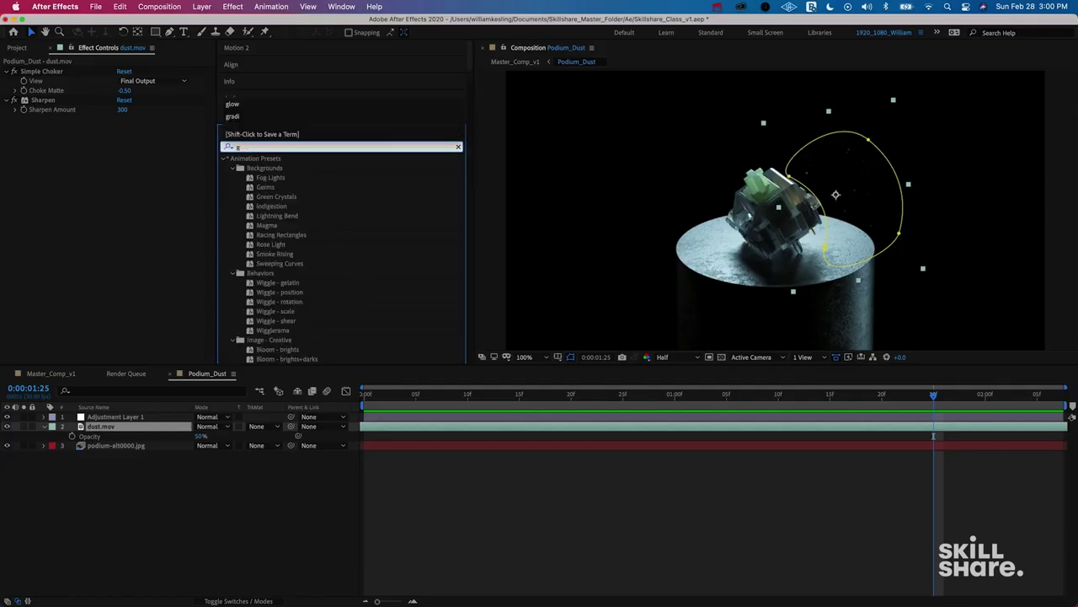
Apply Gaussian Blur to the dust.mov layer with Blurriness 10 and preview it from the first frame.
{"action": "type", "text": "au"}
{"action": "left_click", "coordinate": [287, 168]}
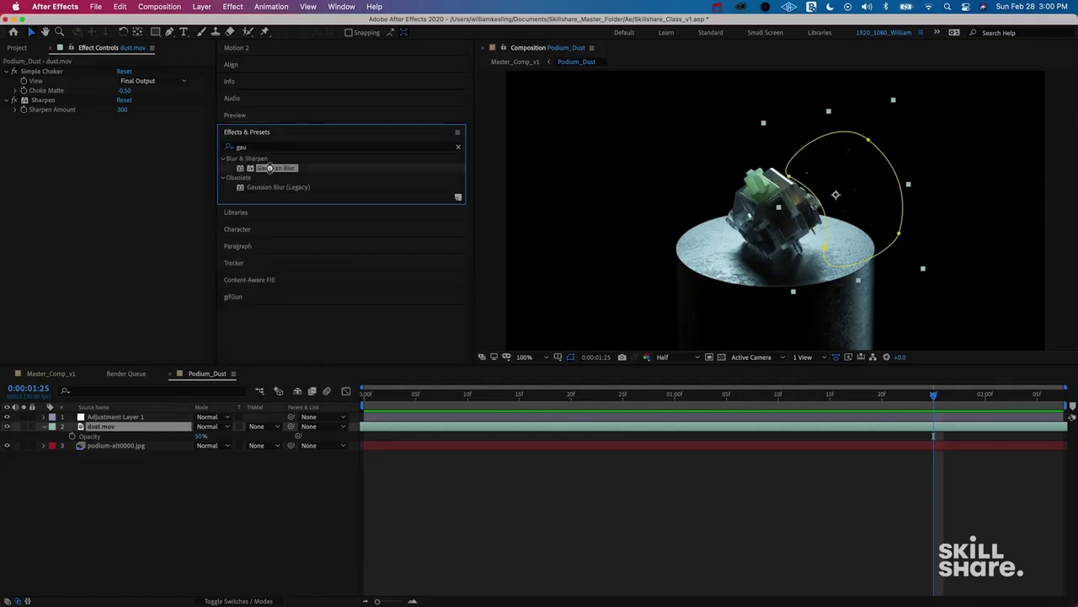
{"action": "left_click_drag", "start_coordinate": [269, 169], "coordinate": [108, 122]}
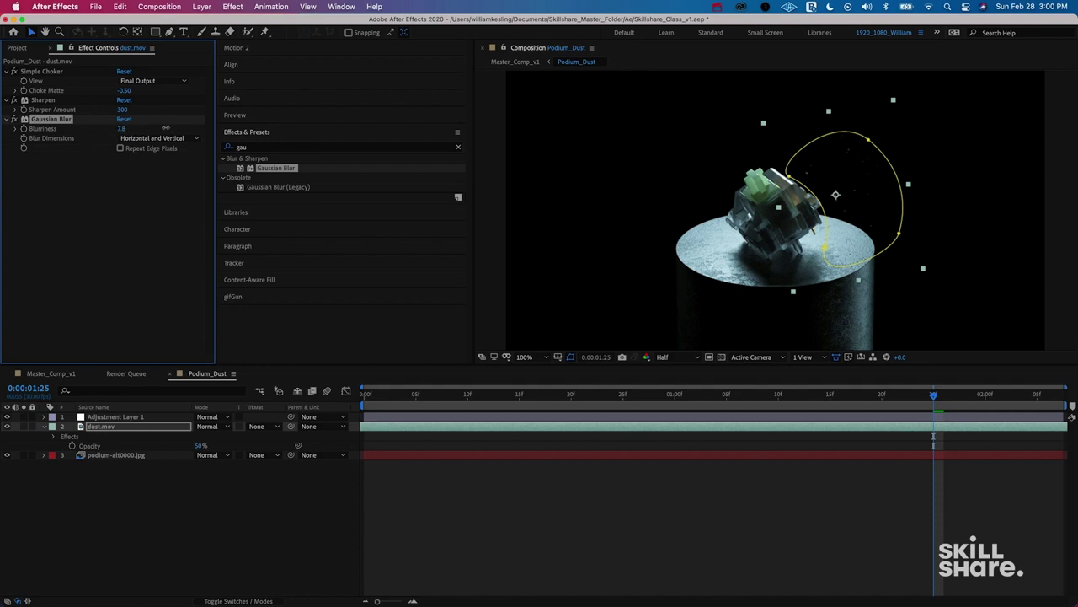
{"action": "left_click", "coordinate": [122, 129]}
{"action": "type", "text": "10.4"}
{"action": "key", "text": "Return"}
{"action": "key", "text": "Home"}
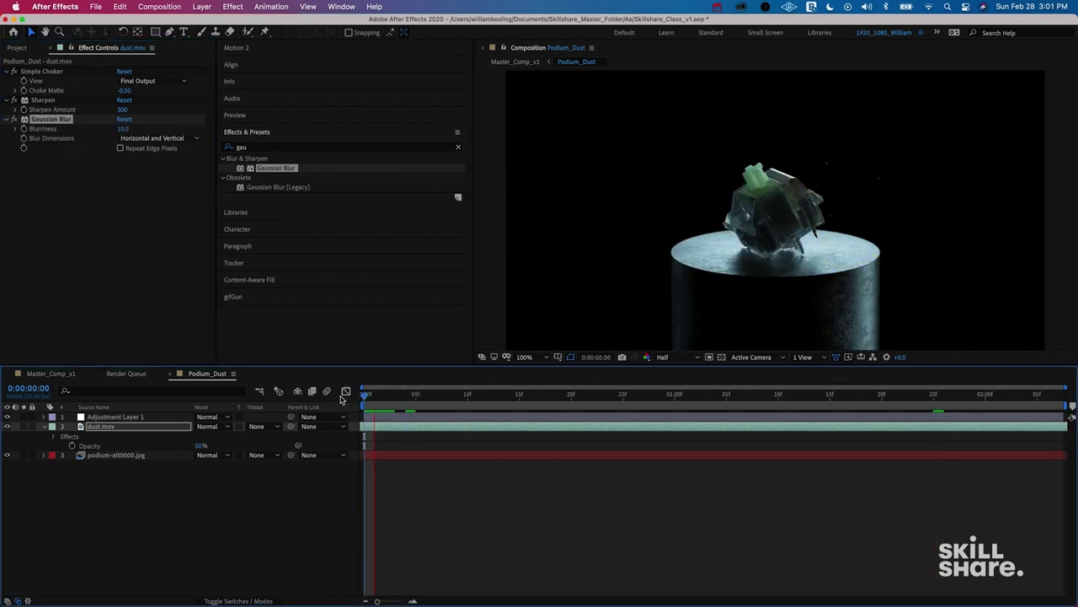
{"action": "key", "text": "space"}
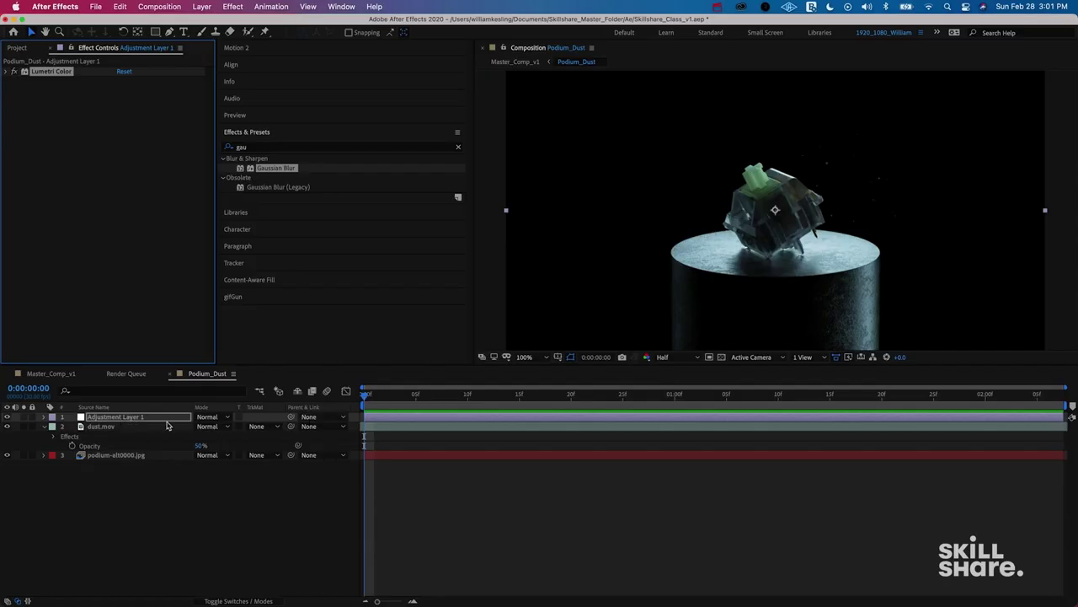
Search the effects for glow and apply the Stylize Glow effect to Adjustment Layer 1.
{"action": "left_click", "coordinate": [168, 419]}
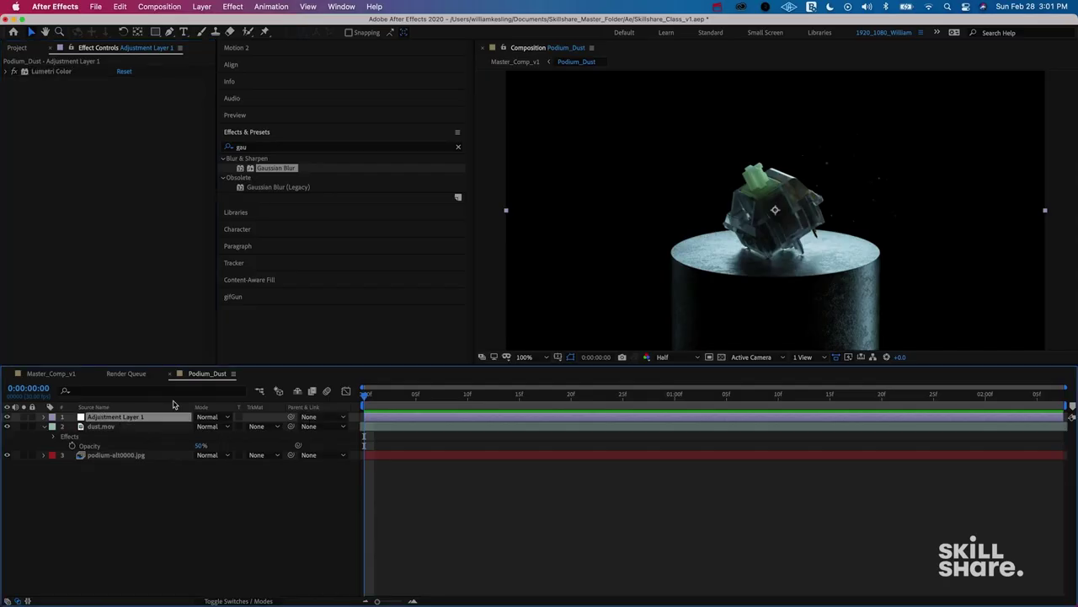
{"action": "left_click", "coordinate": [281, 149]}
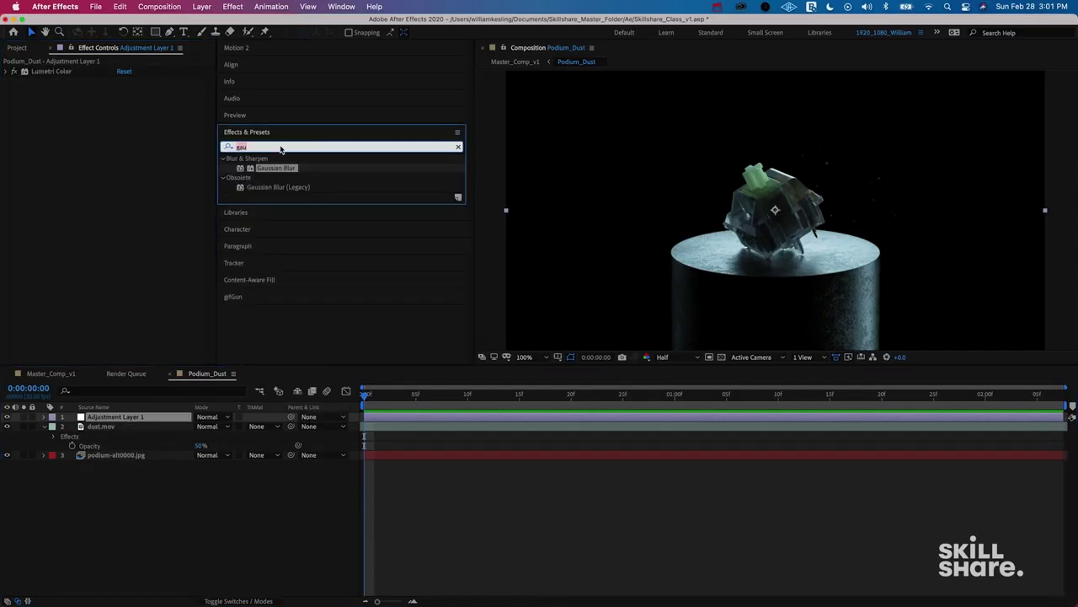
{"action": "type", "text": "glow"}
{"action": "scroll", "coordinate": [281, 270], "scroll_direction": "down", "scroll_amount": 5}
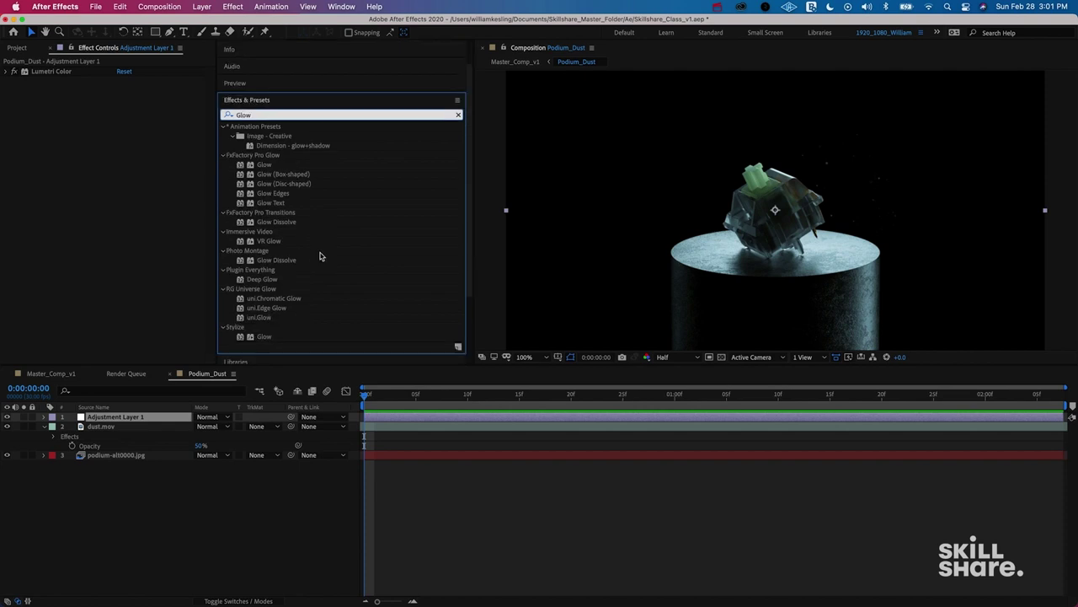
{"action": "double_click", "coordinate": [264, 245]}
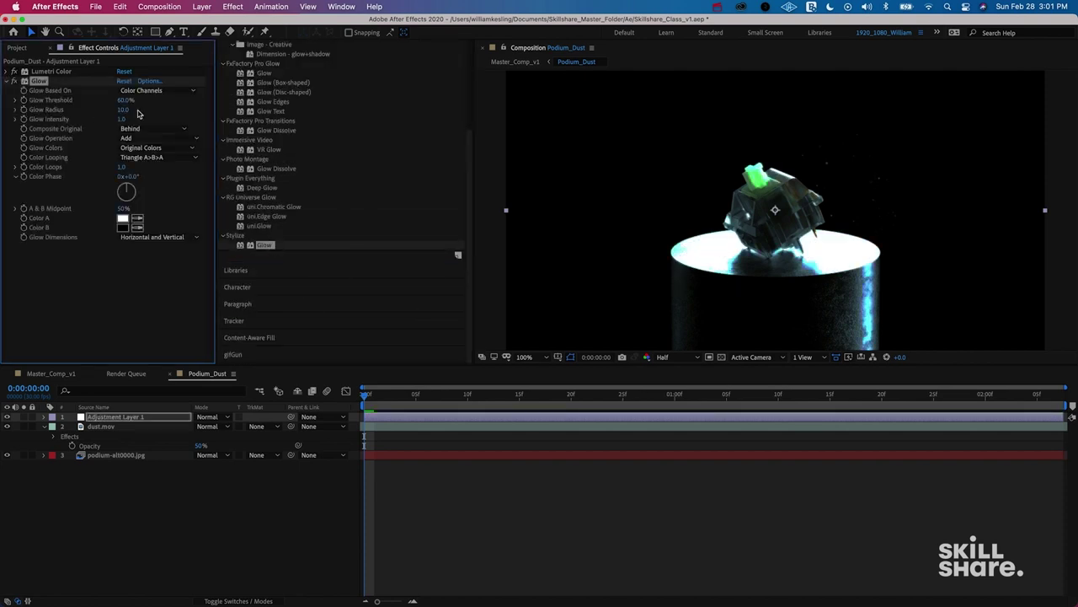
Try different Glow settings on the adjustment layer, ending with Glow Threshold 80% and Glow Radius 259.
{"action": "left_click_drag", "start_coordinate": [123, 100], "coordinate": [190, 108]}
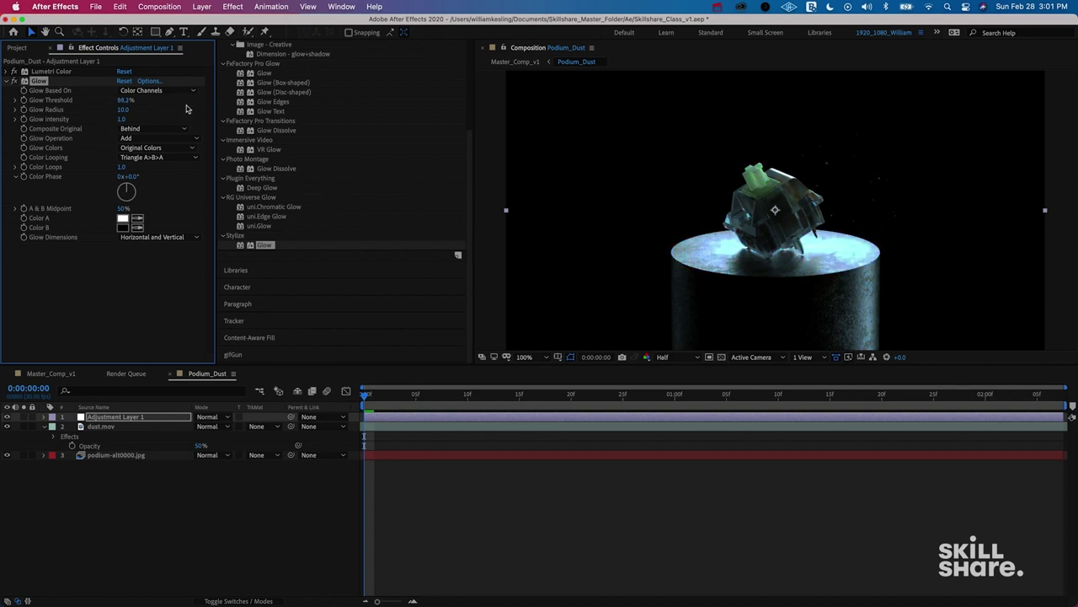
{"action": "left_click_drag", "start_coordinate": [125, 110], "coordinate": [266, 110]}
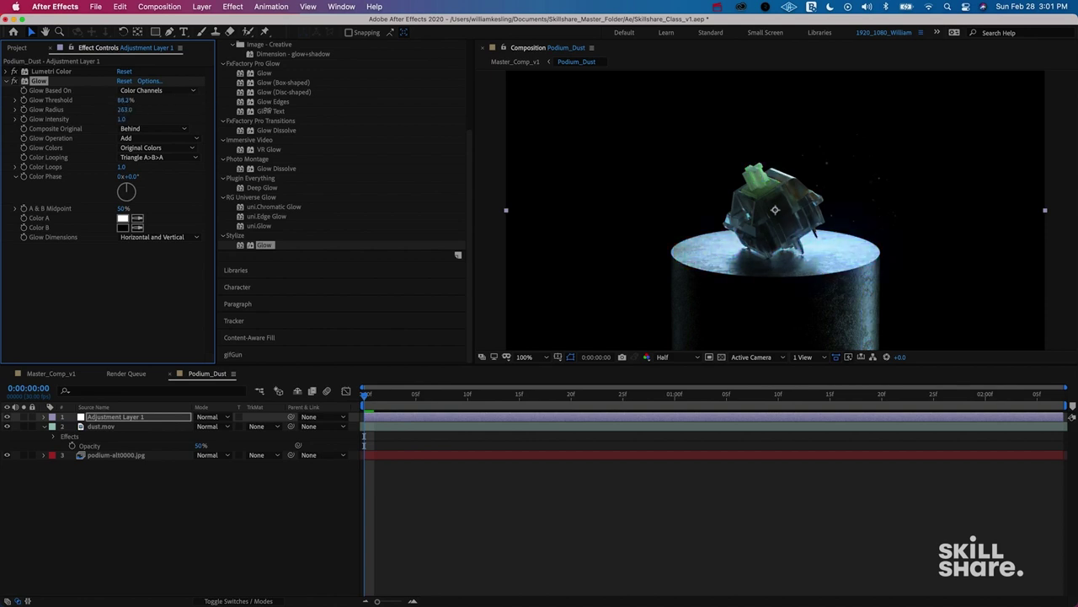
{"action": "left_click_drag", "start_coordinate": [193, 110], "coordinate": [65, 108]}
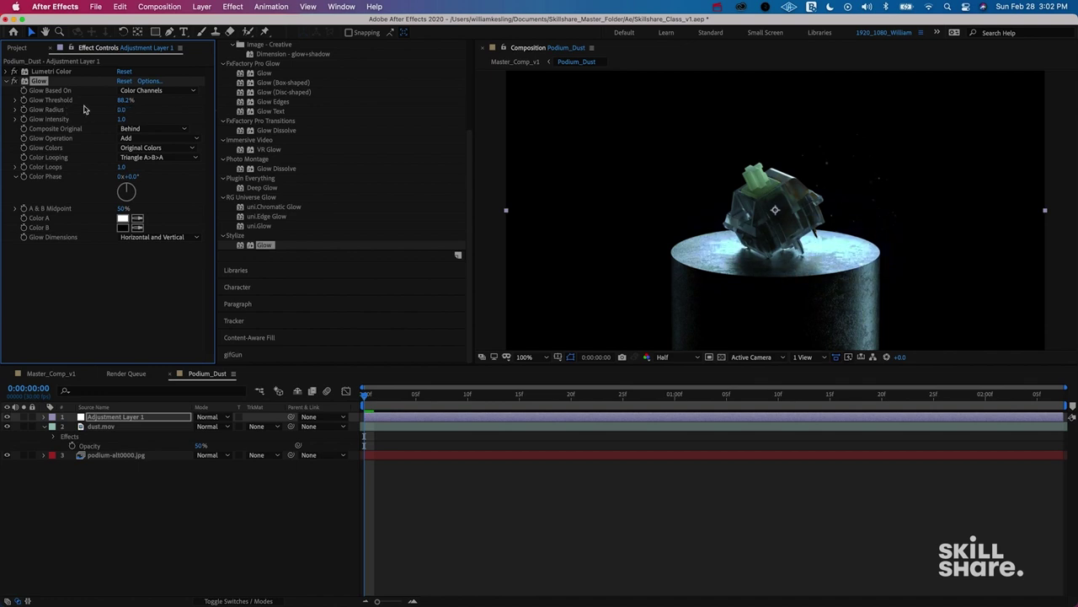
{"action": "left_click_drag", "start_coordinate": [120, 109], "coordinate": [206, 113]}
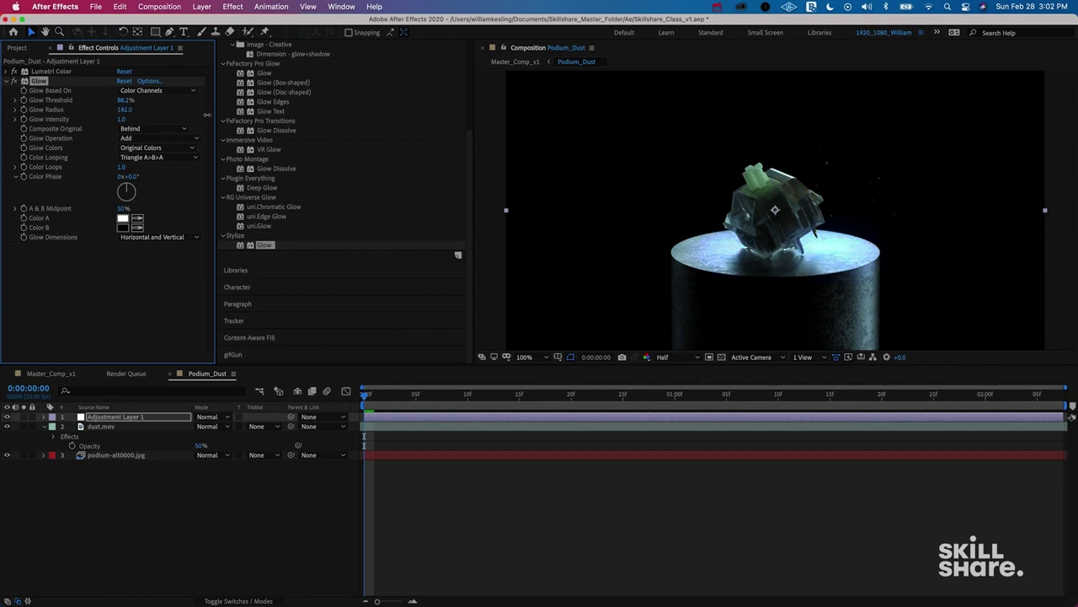
{"action": "left_click_drag", "start_coordinate": [124, 100], "coordinate": [71, 108]}
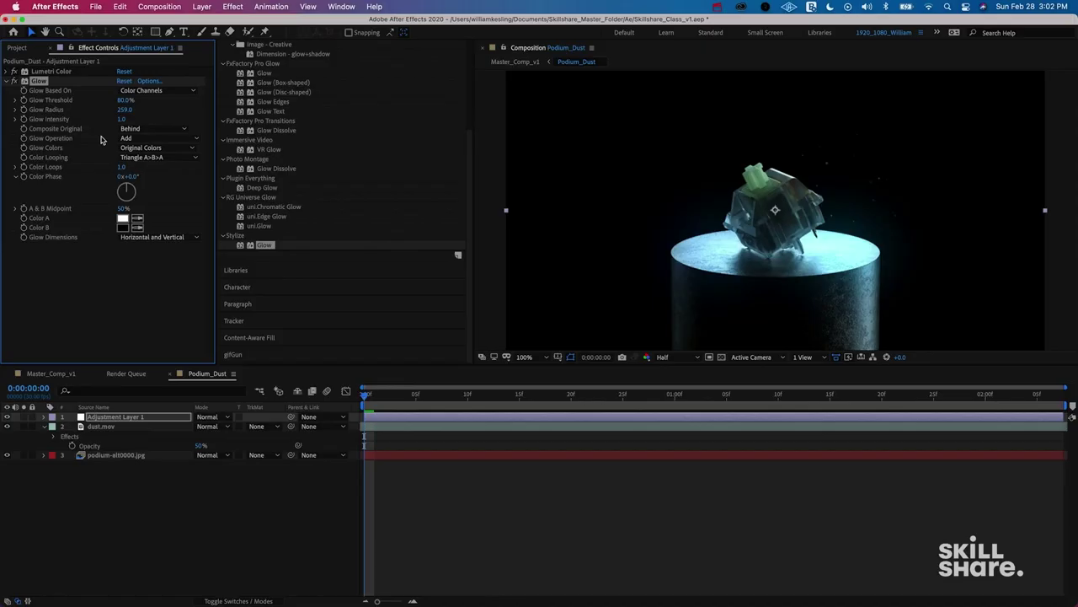
Try placing the Glow effect above Lumetri Color, undoing and redoing the reorder to compare the look.
{"action": "left_click", "coordinate": [50, 73]}
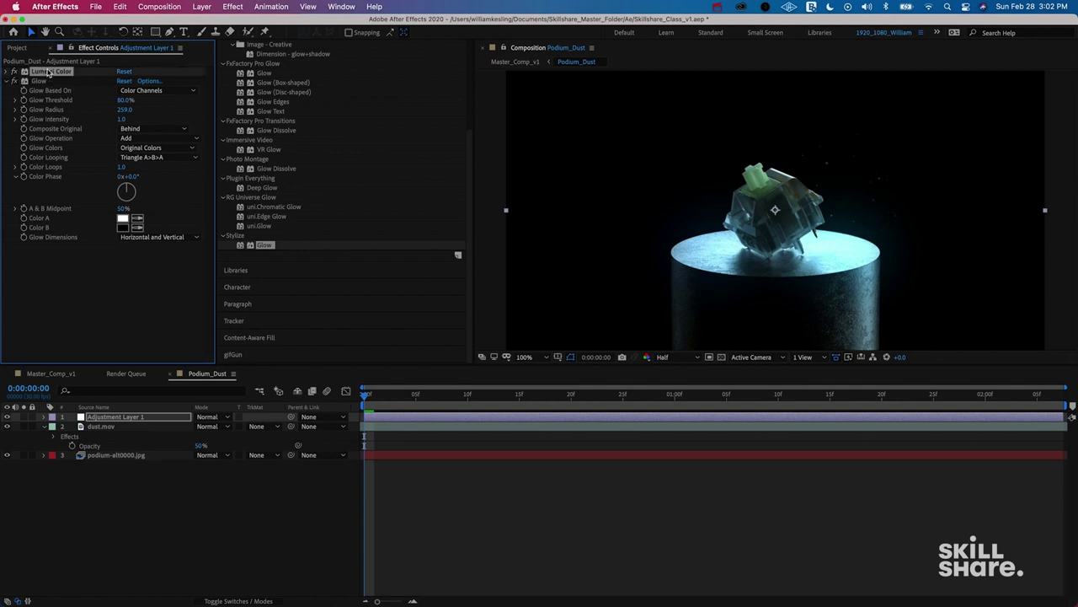
{"action": "left_click_drag", "start_coordinate": [35, 82], "coordinate": [50, 72]}
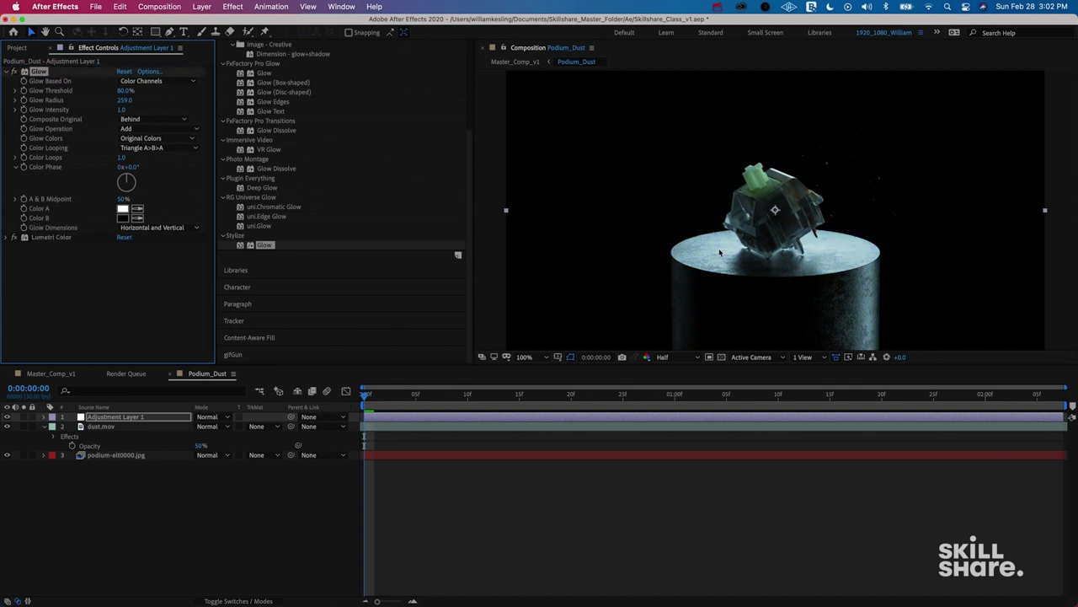
{"action": "key", "text": "super+z"}
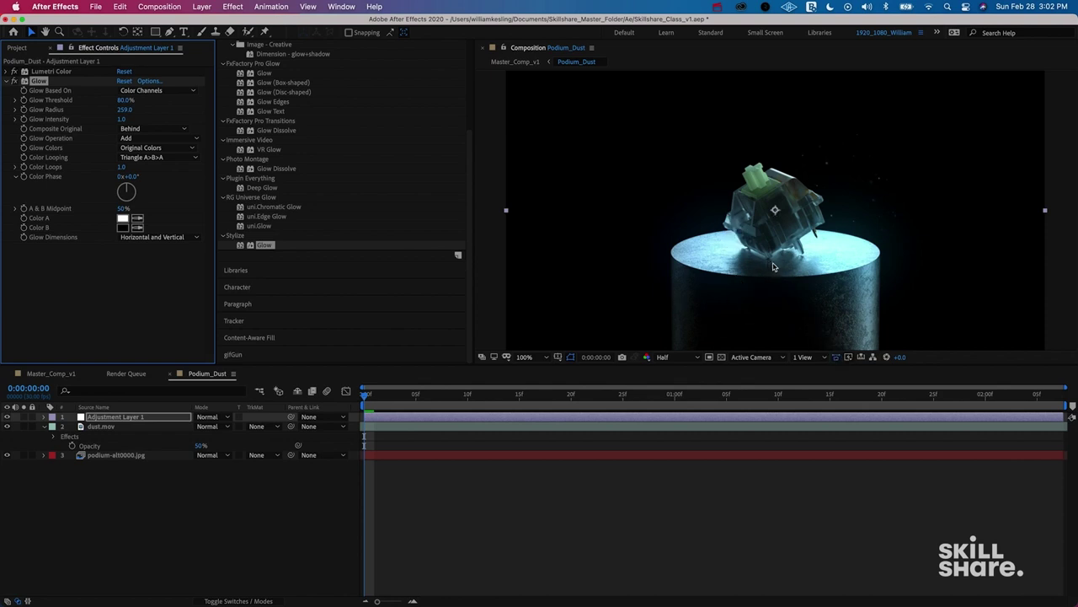
{"action": "key", "text": "super+shift+z"}
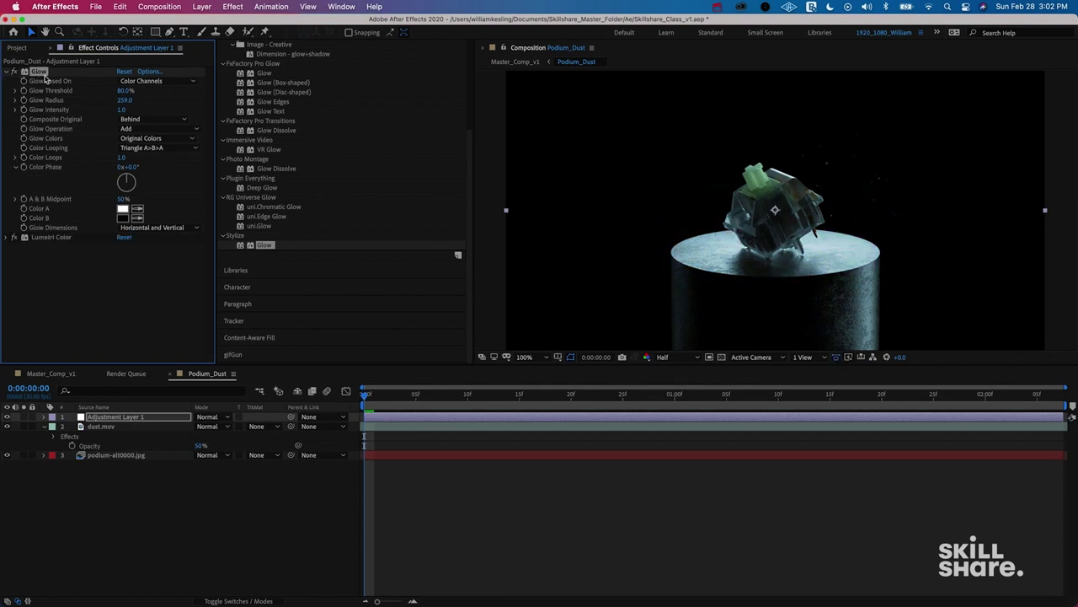
With Glow below Lumetri Color, set Glow Threshold to 25.9% and Glow Radius to 766, and return to the first frame.
{"action": "left_click_drag", "start_coordinate": [134, 91], "coordinate": [173, 89]}
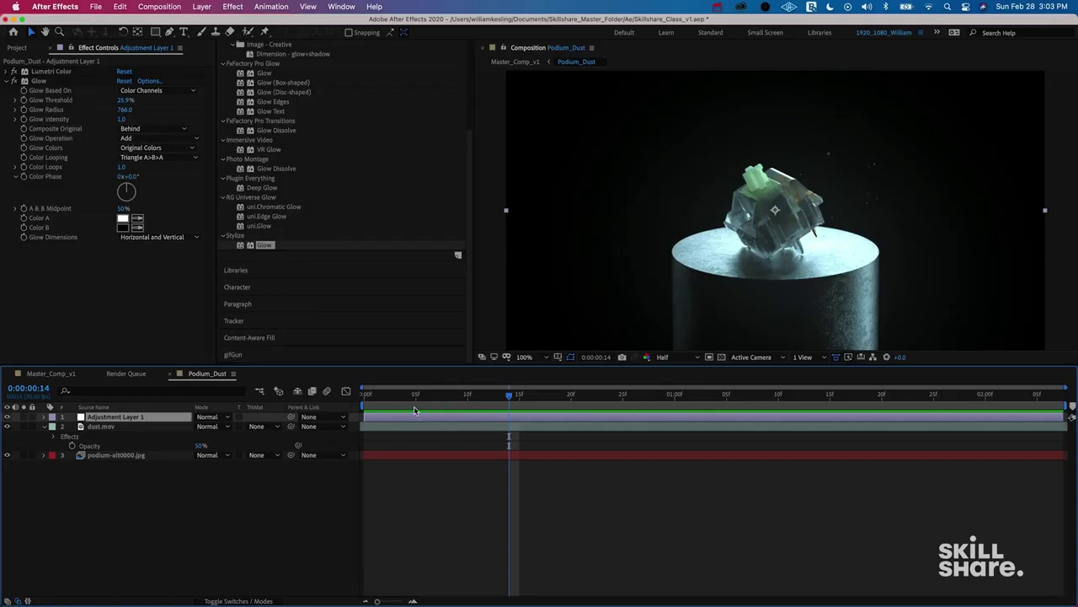
{"action": "left_click_drag", "start_coordinate": [398, 399], "coordinate": [313, 396]}
Rename the adjustment layer to Color, duplicate it and name the copy Glow.
{"action": "key", "text": "Return"}
{"action": "type", "text": "Color"}
{"action": "key", "text": "Return"}
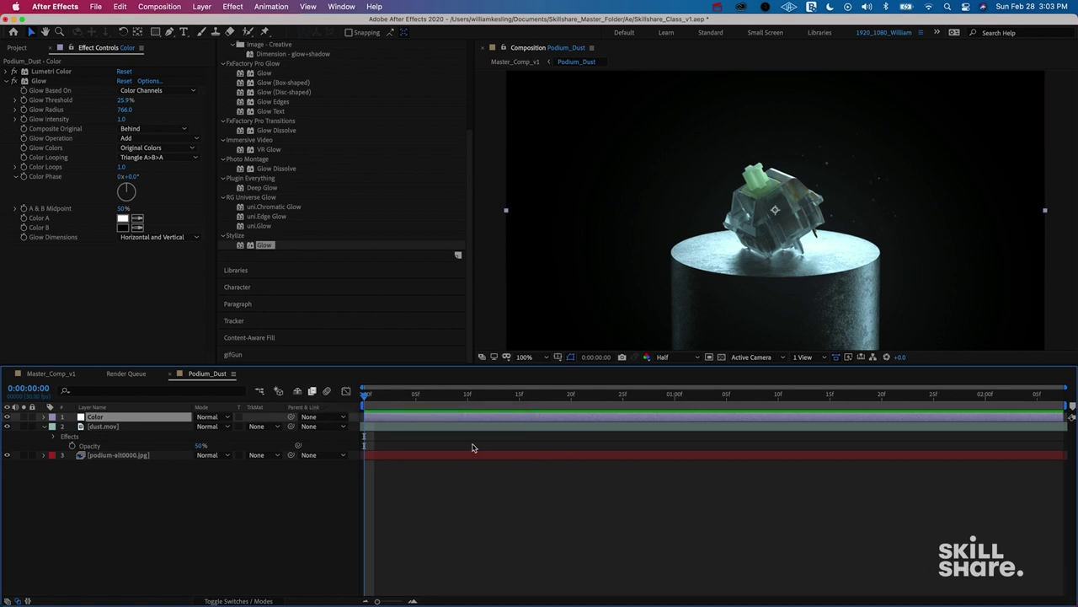
{"action": "key", "text": "super+d"}
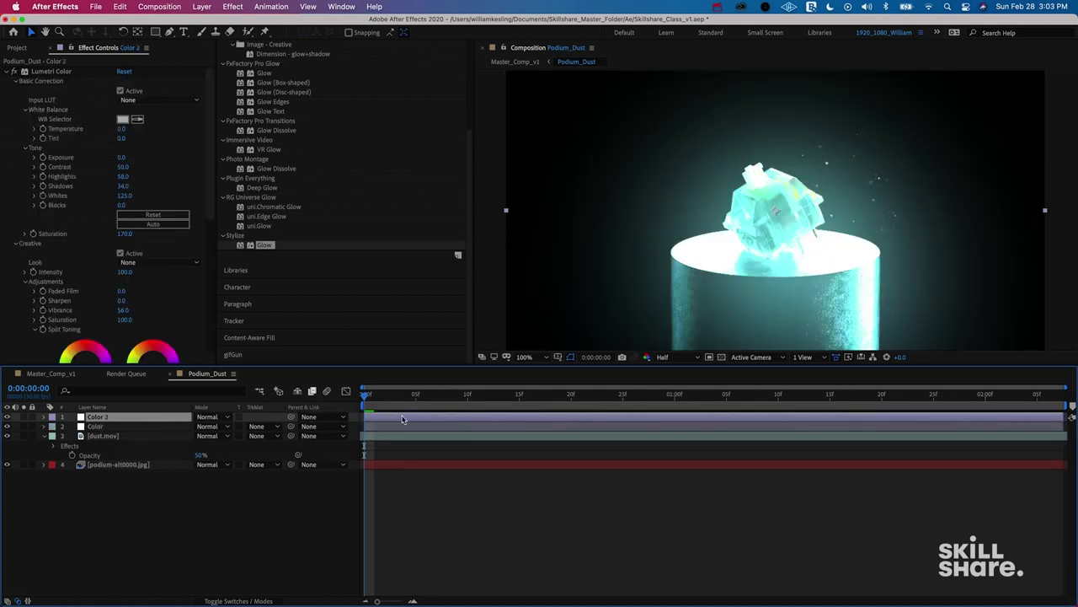
{"action": "key", "text": "Return"}
{"action": "type", "text": "Glow"}
{"action": "key", "text": "Return"}
Delete Lumetri Color from the Glow layer and the Glow effect from the Color layer.
{"action": "left_click", "coordinate": [380, 429]}
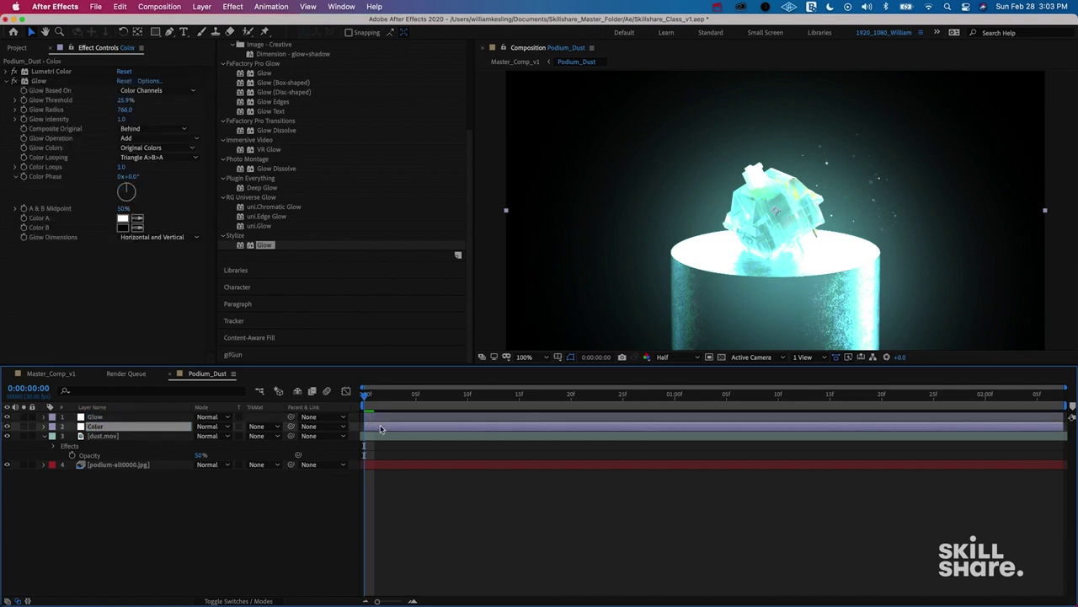
{"action": "left_click", "coordinate": [397, 419]}
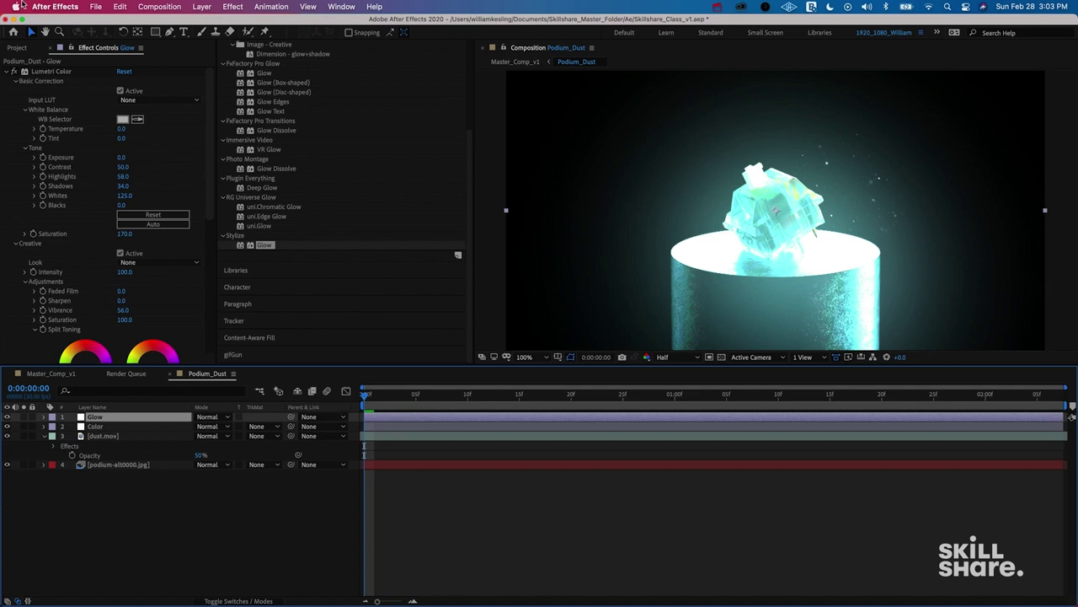
{"action": "left_click", "coordinate": [38, 72]}
{"action": "key", "text": "Delete"}
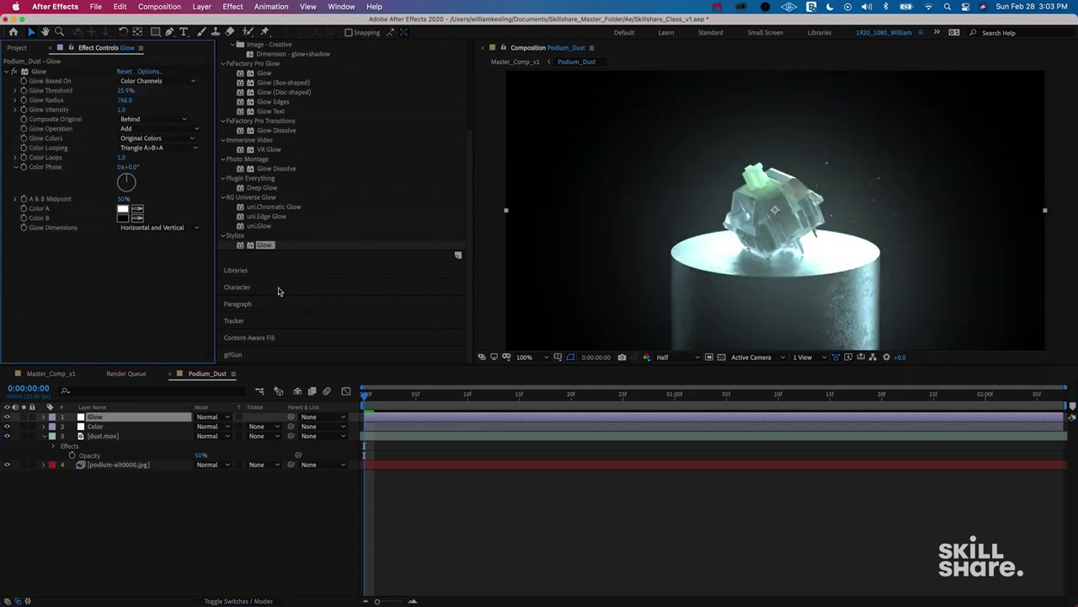
{"action": "left_click", "coordinate": [397, 427]}
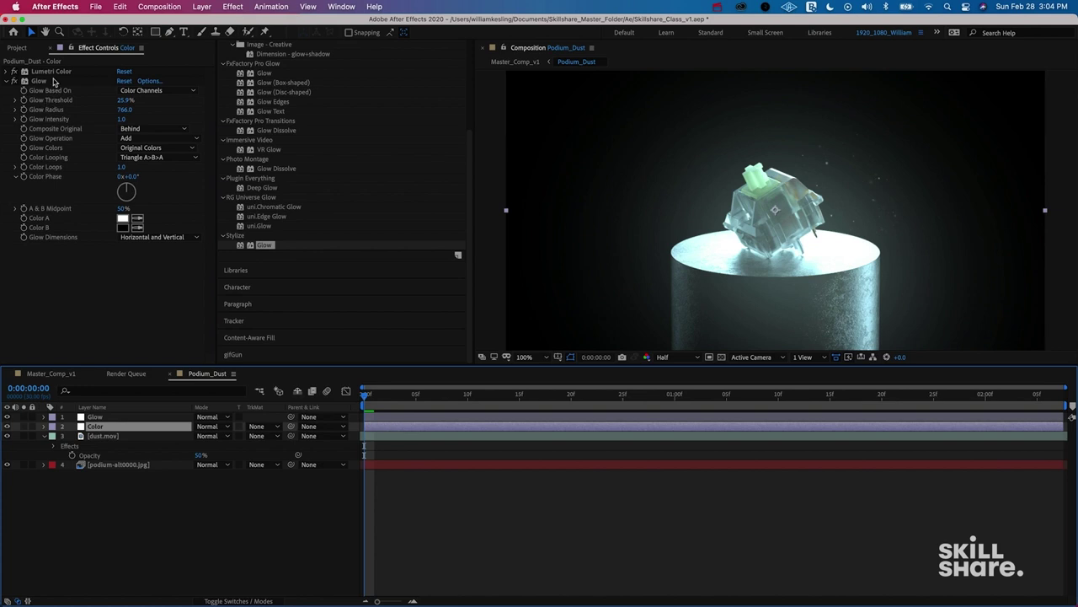
{"action": "left_click", "coordinate": [53, 81]}
{"action": "key", "text": "Delete"}
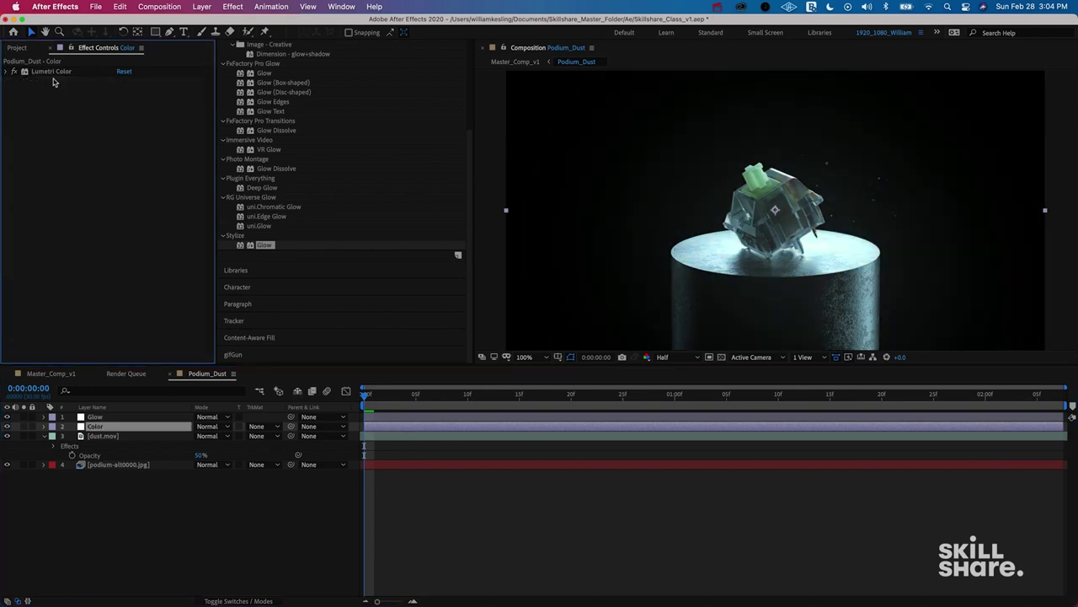
Swap the Glow layer repeatedly below and above the Color layer to compare the look, leaving Glow below Color.
{"action": "left_click", "coordinate": [424, 420]}
{"action": "key", "text": "super+bracketleft"}
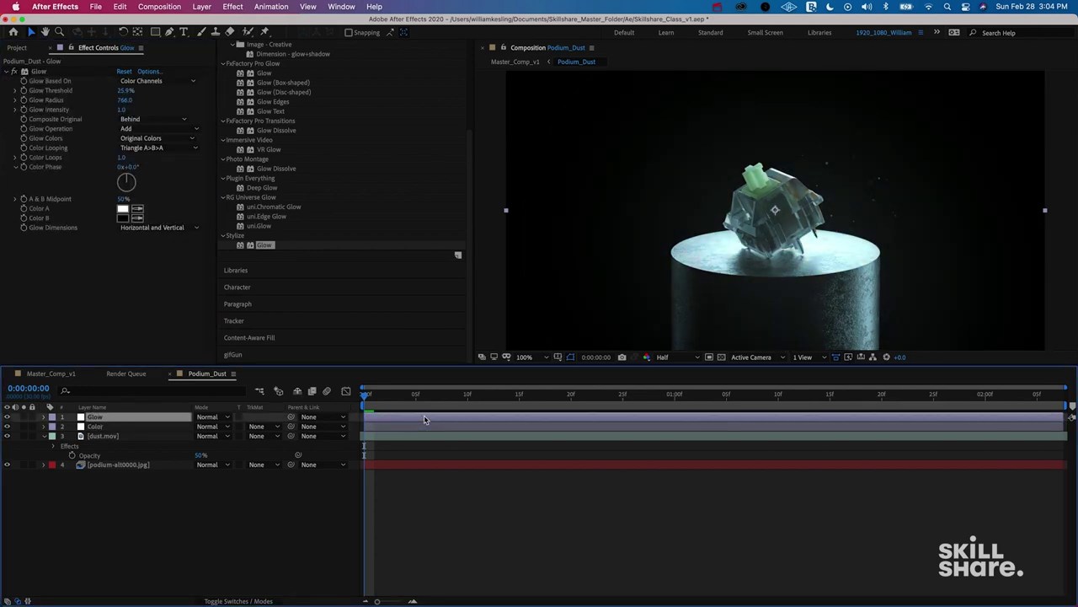
{"action": "key", "text": "super+bracketright"}
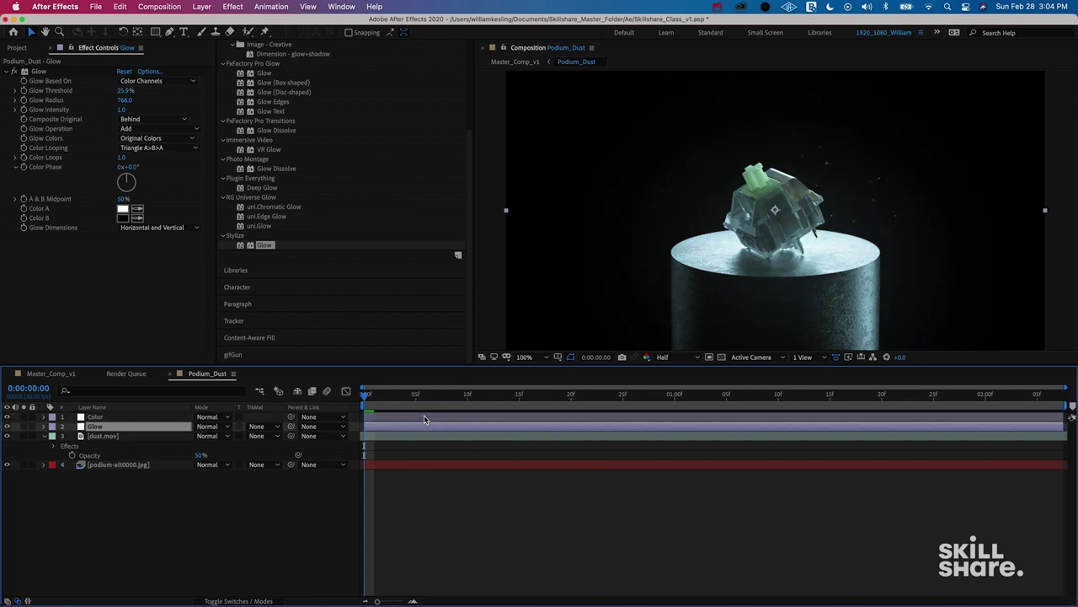
{"action": "key", "text": "super+bracketleft"}
{"action": "key", "text": "super+bracketright"}
{"action": "key", "text": "super+bracketleft"}
{"action": "key", "text": "super+bracketright"}
{"action": "key", "text": "super+bracketleft"}
{"action": "key", "text": "super+bracketleft"}
{"action": "key", "text": "super+bracketright"}
{"action": "key", "text": "super+bracketleft"}
{"action": "key", "text": "super+bracketright"}
{"action": "key", "text": "super+bracketright"}
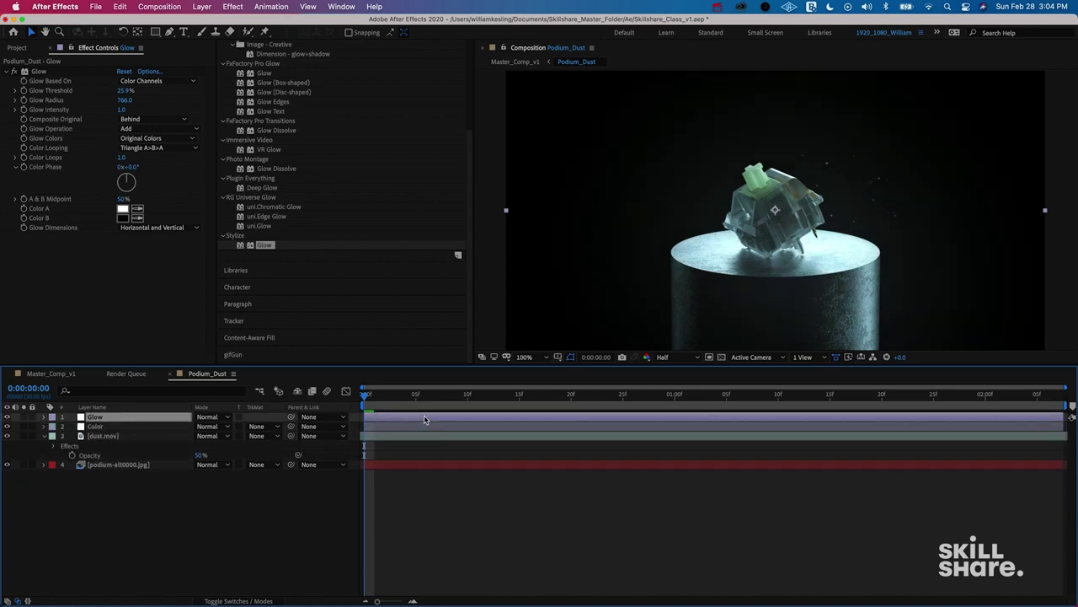
{"action": "key", "text": "super+bracketleft"}
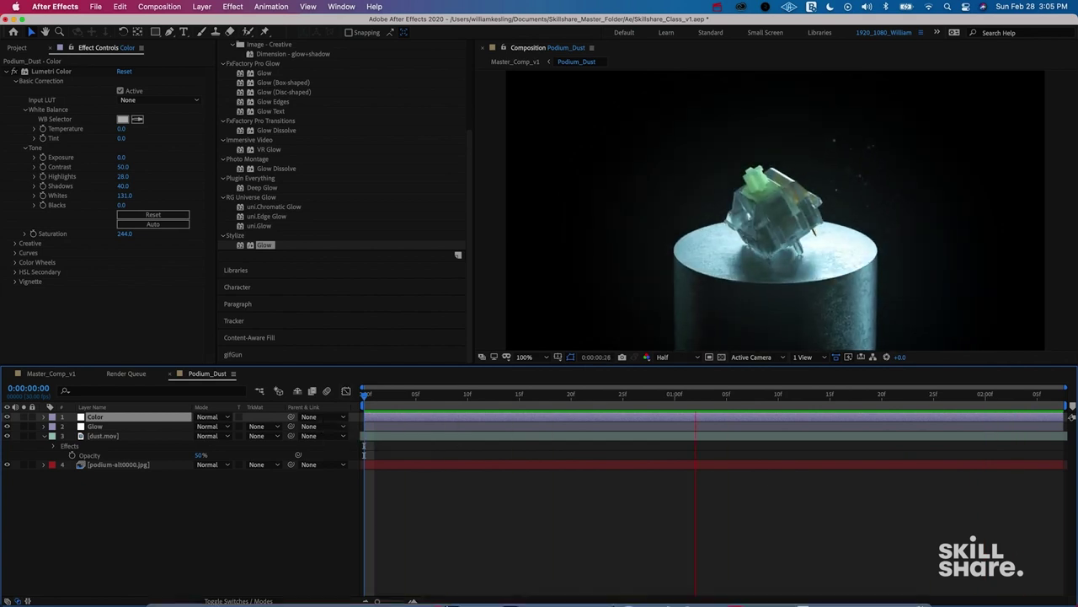
Enable time remapping on the dust.mov layer and add a Time Remap keyframe at the first frame.
{"action": "left_click", "coordinate": [369, 436]}
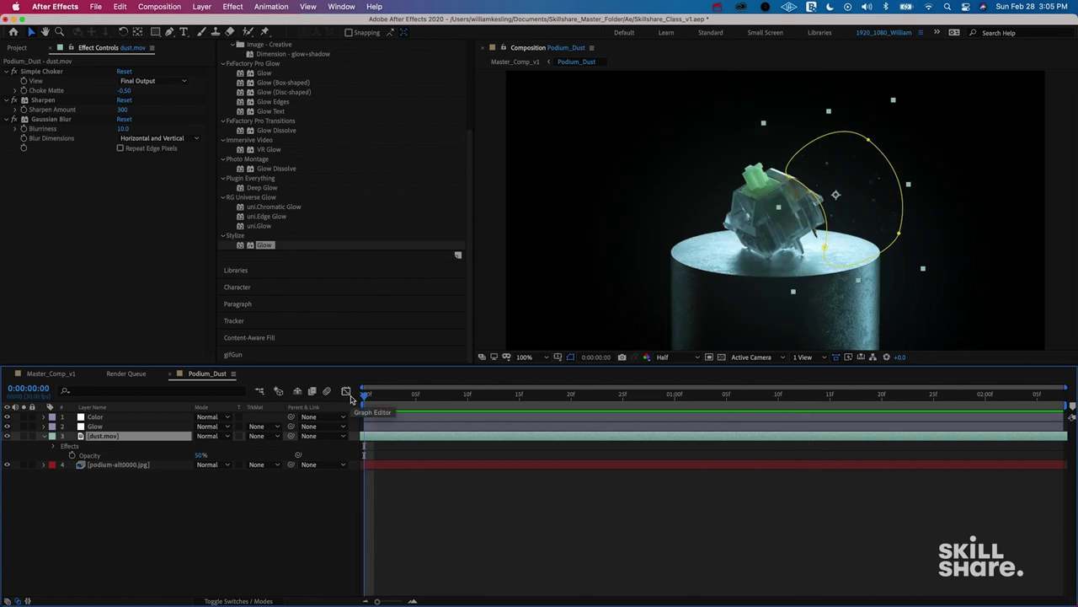
{"action": "key", "text": "super+alt+t"}
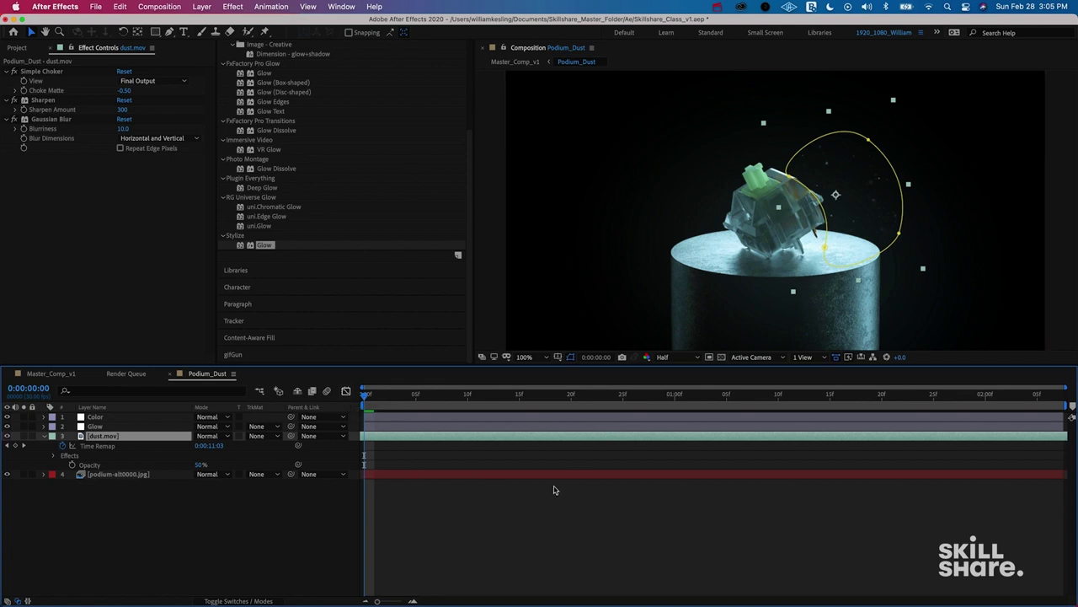
{"action": "left_click", "coordinate": [16, 447]}
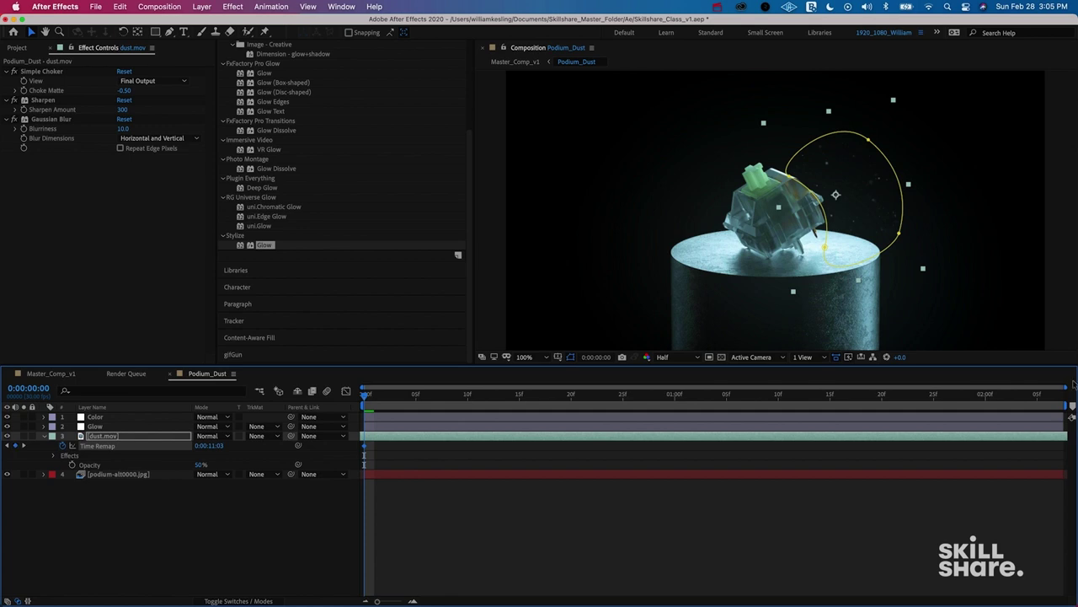
Set an ending Time Remap keyframe on dust.mov at 0:00:02:07 with value 0:00:13:04 and preview the retimed dust.
{"action": "left_click_drag", "start_coordinate": [448, 402], "coordinate": [995, 396]}
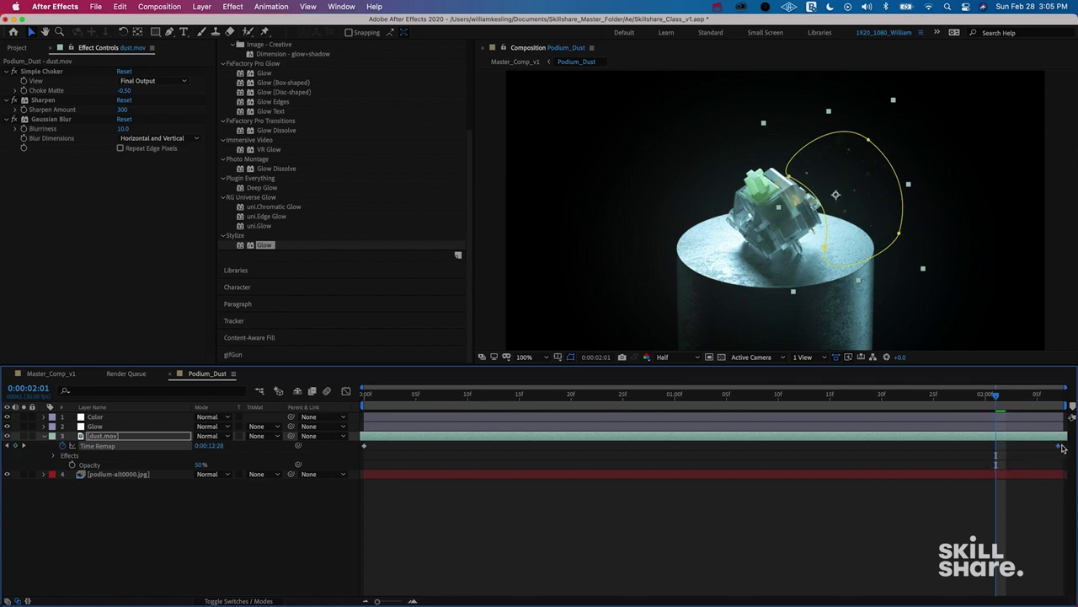
{"action": "key", "text": "Home"}
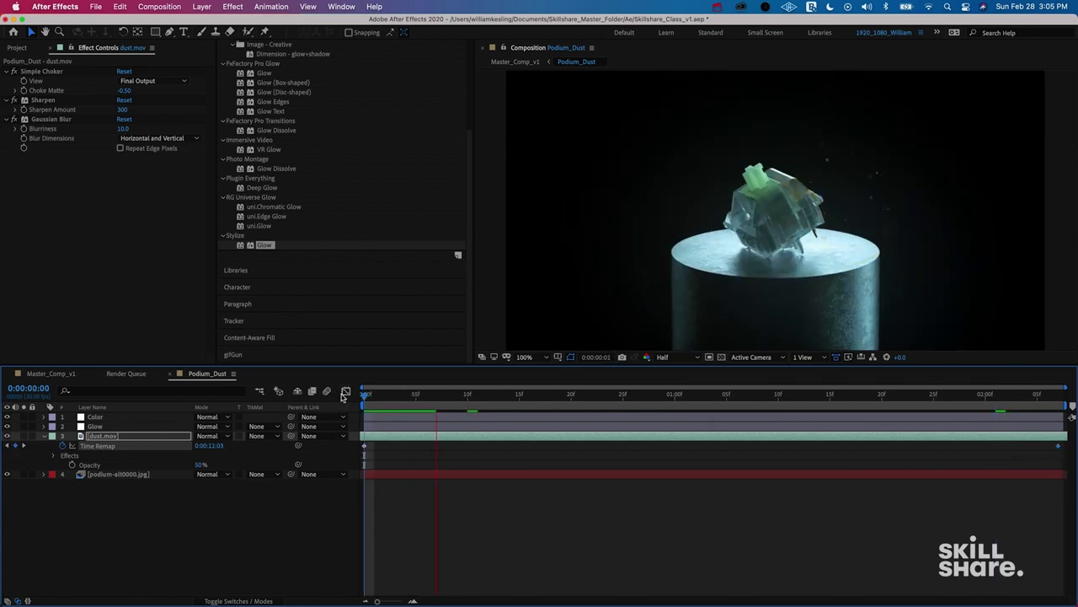
{"action": "key", "text": "space"}
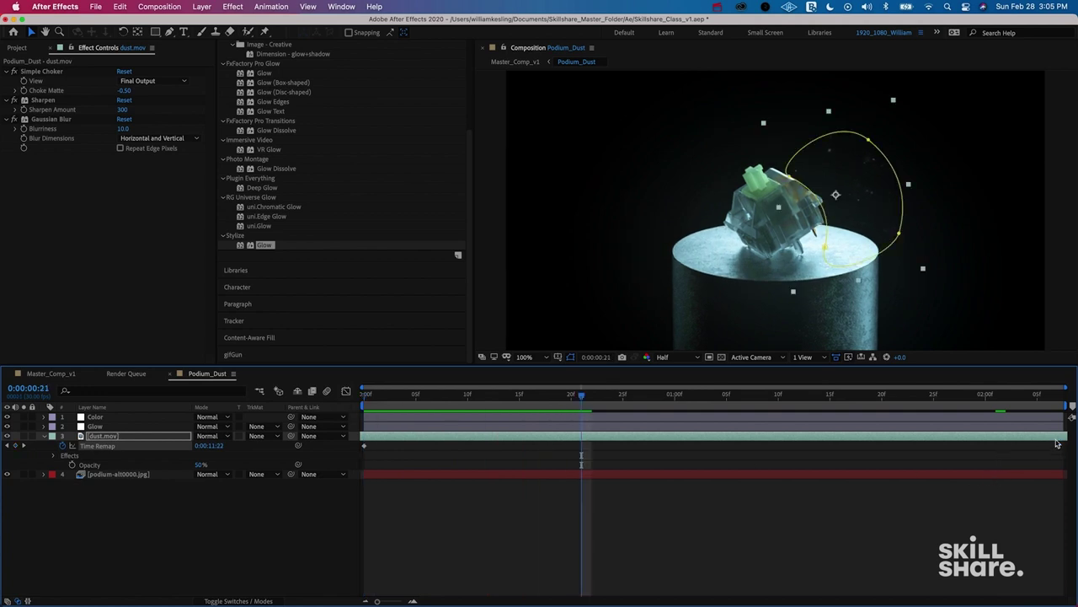
{"action": "left_click", "coordinate": [1059, 401]}
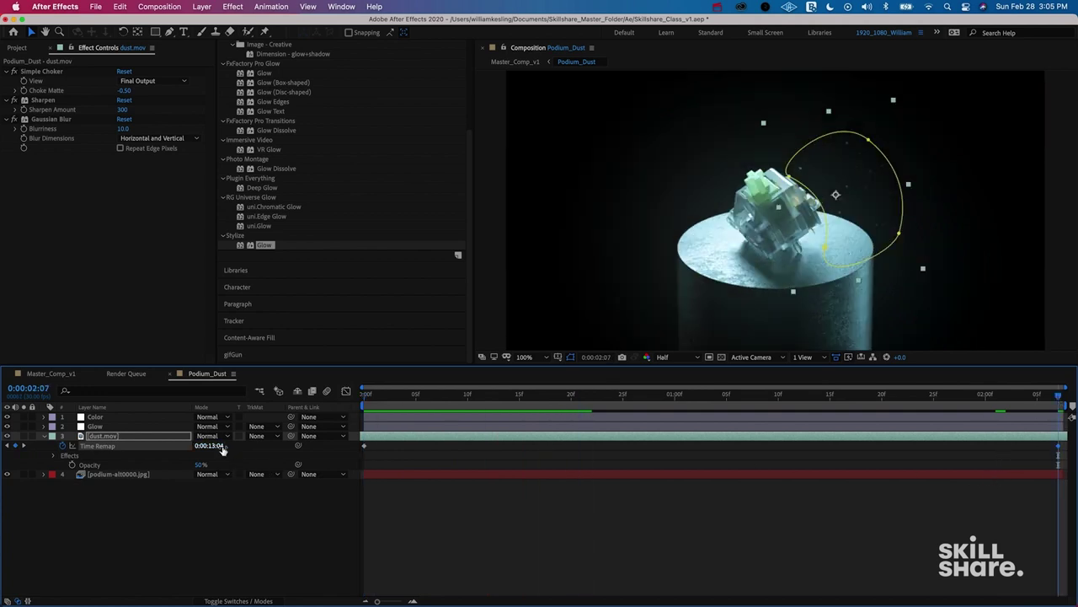
{"action": "key", "text": "space"}
Set the opacity of the dust.mov layer to 40% and preview the softened dust from the start.
{"action": "key", "text": "Home"}
{"action": "key", "text": "u"}
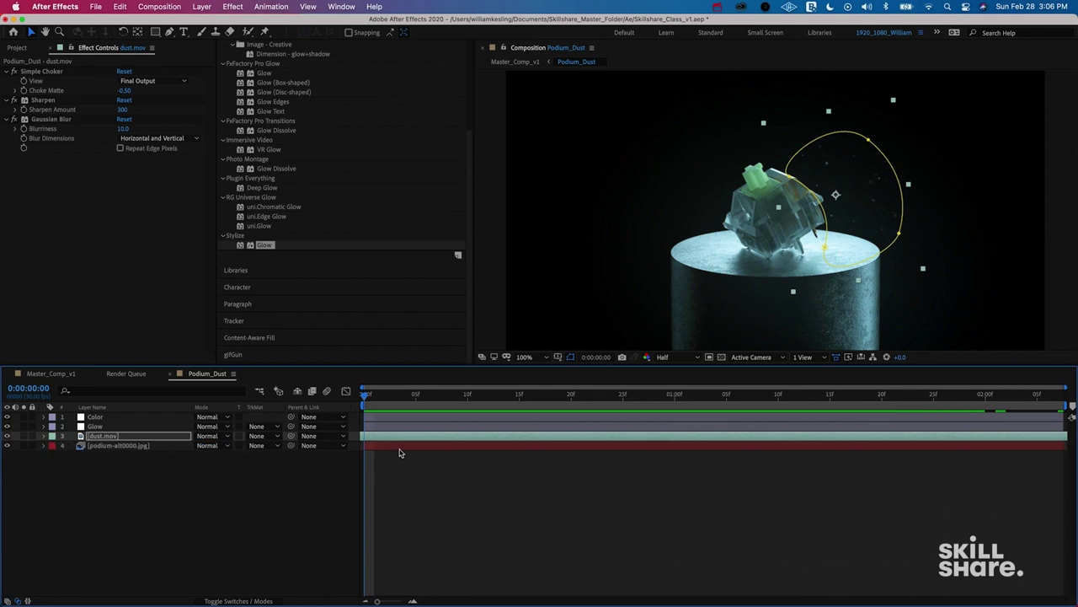
{"action": "key", "text": "t"}
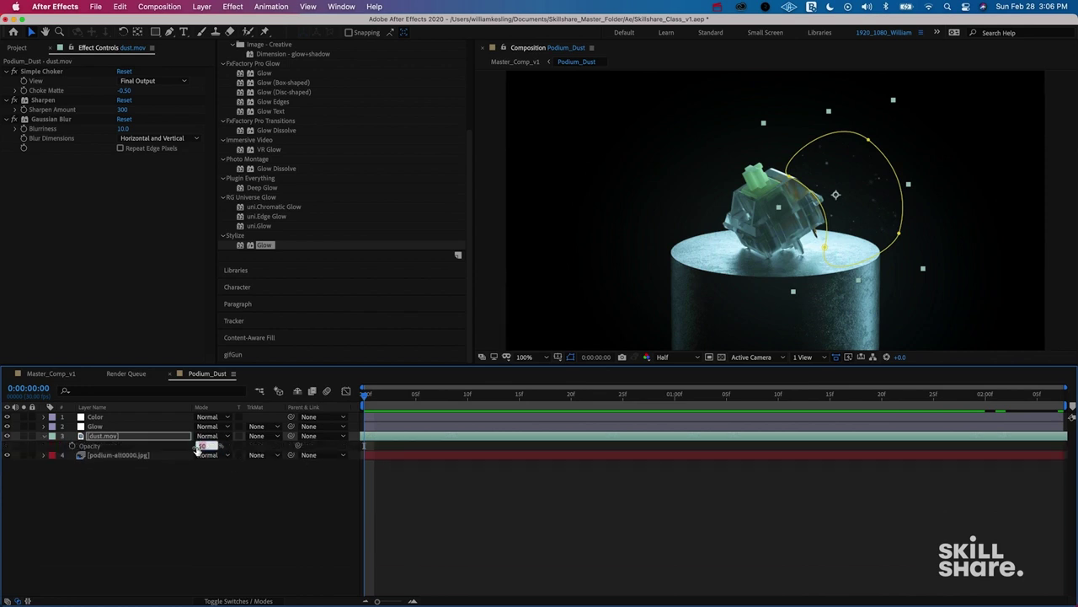
{"action": "key", "text": "space"}
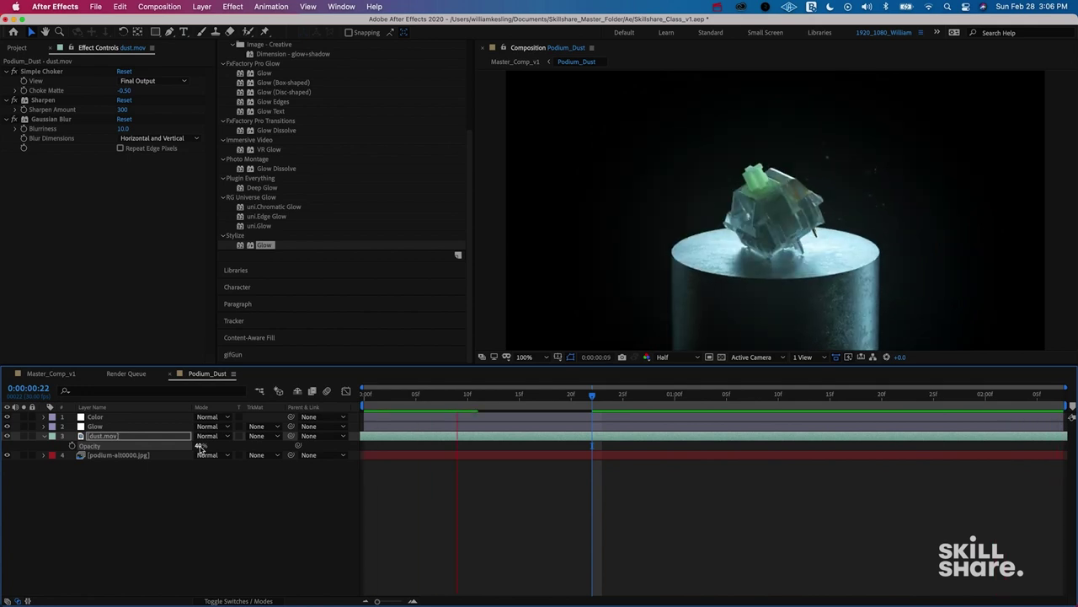
{"action": "key", "text": "space"}
Set the feather of Mask 1 on the dust.mov layer to 100 pixels in both directions.
{"action": "left_click", "coordinate": [142, 436]}
{"action": "key", "text": "m"}
{"action": "key", "text": "m"}
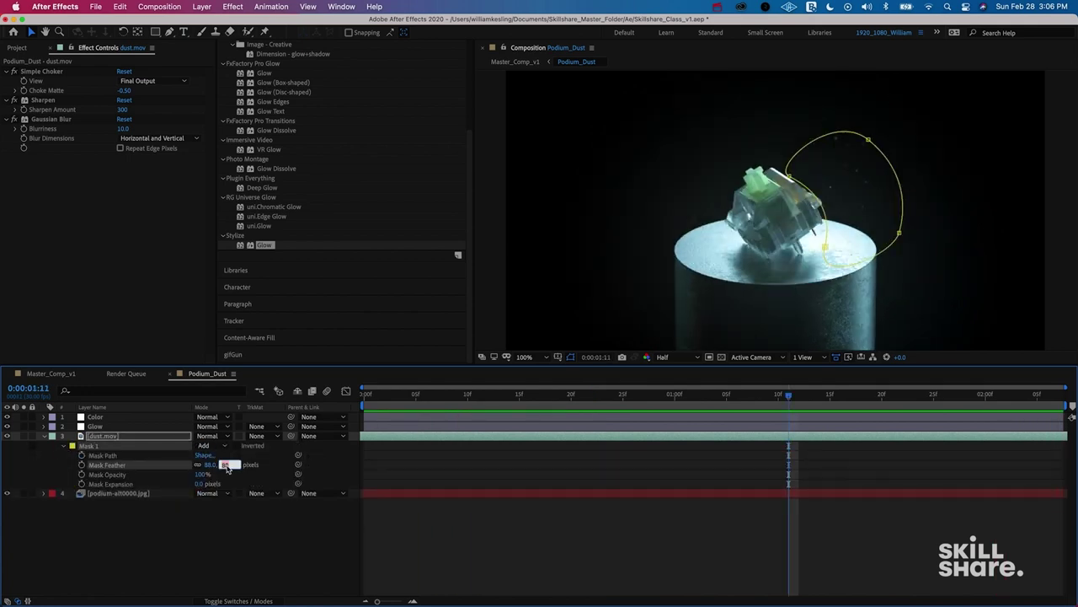
{"action": "key", "text": "Return"}
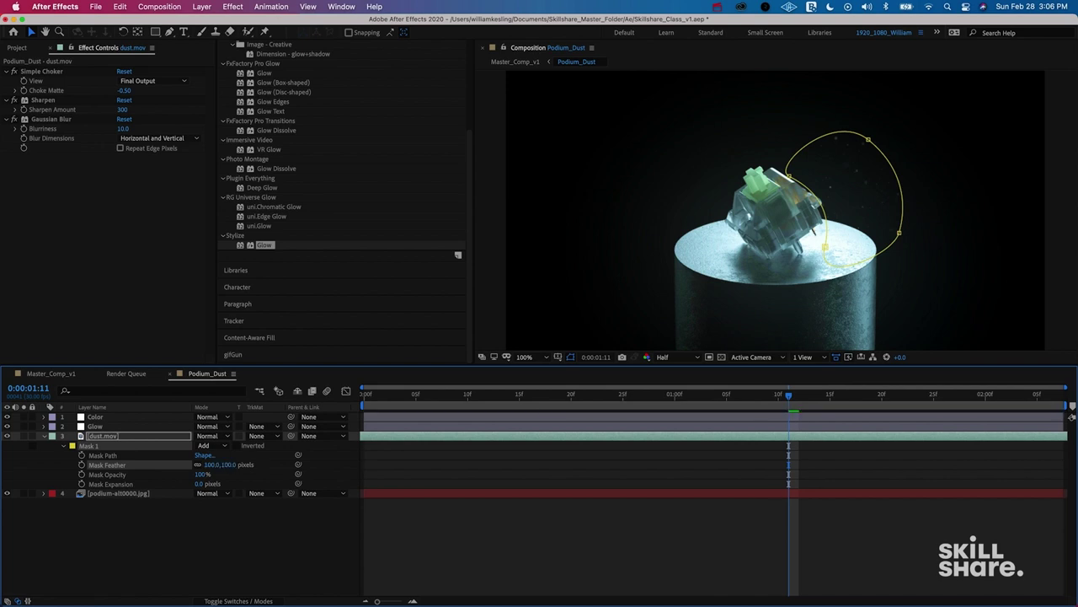
Collapse the revealed layer properties, select the dust.mov layer and play back the composite.
{"action": "key", "text": "super+alt+t"}
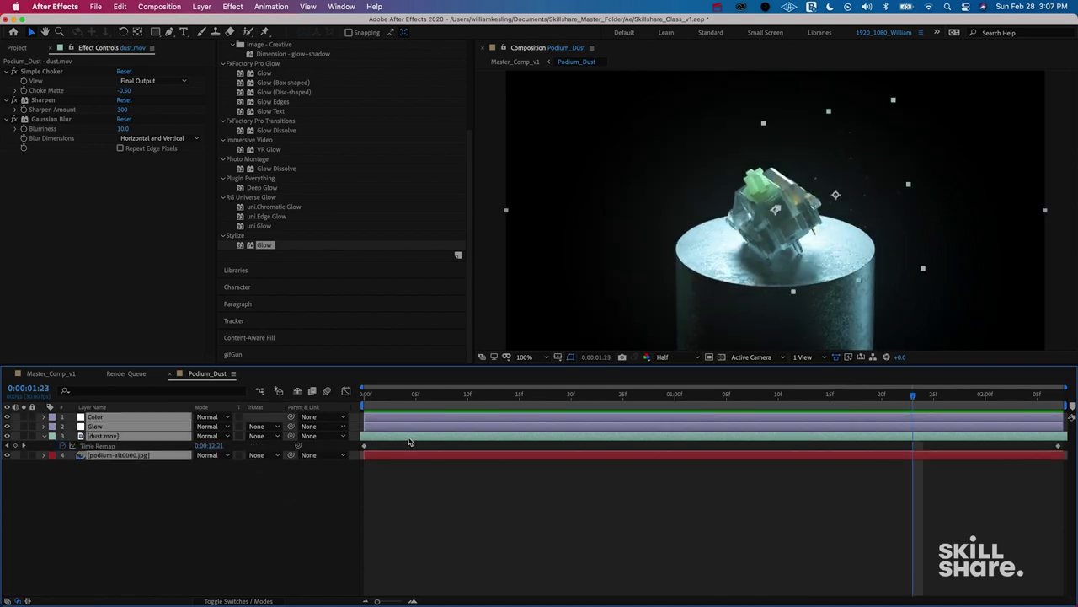
{"action": "key", "text": "u"}
{"action": "left_click", "coordinate": [414, 459]}
{"action": "left_click", "coordinate": [400, 437]}
{"action": "key", "text": "space"}
{"action": "key", "text": "space"}
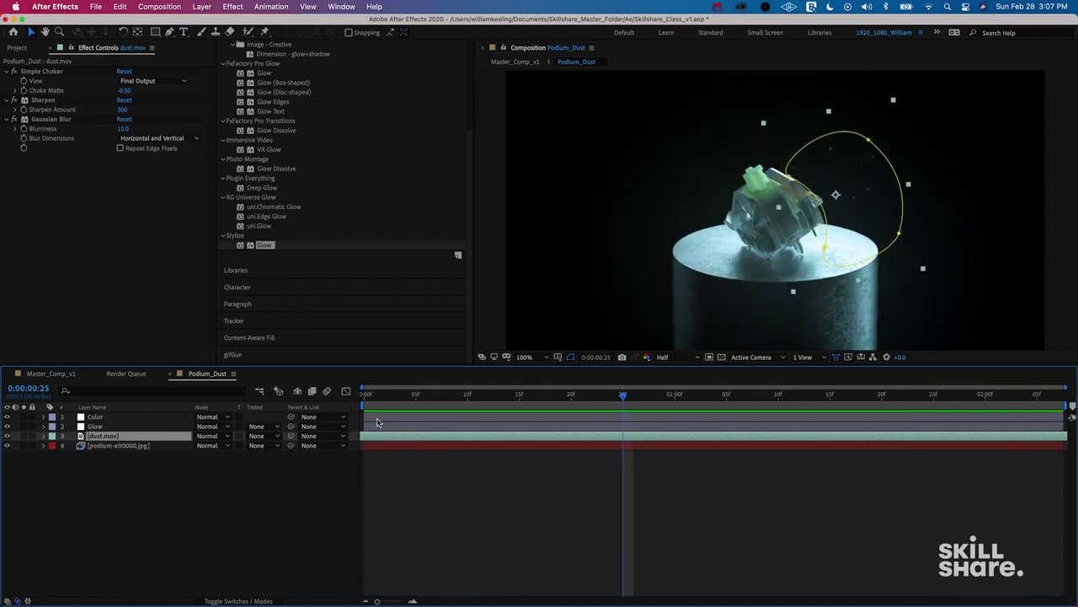
Hide the Color, Glow and dust.mov layers, show them again and compare the shot before and after during playback.
{"action": "key", "text": "super+a"}
{"action": "left_click_drag", "start_coordinate": [6, 425], "coordinate": [10, 419]}
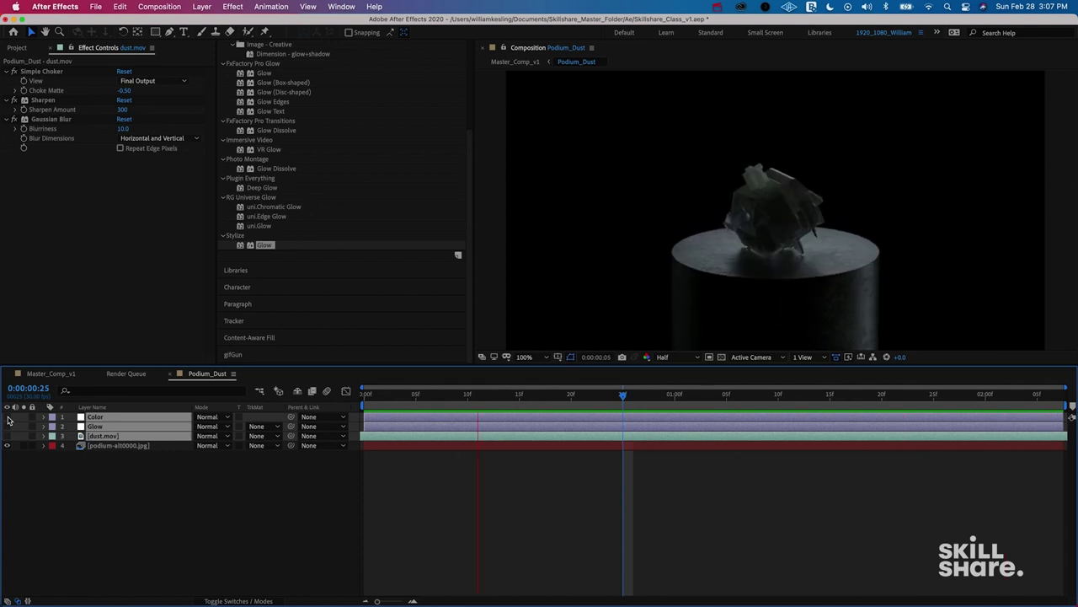
{"action": "left_click_drag", "start_coordinate": [9, 419], "coordinate": [7, 436]}
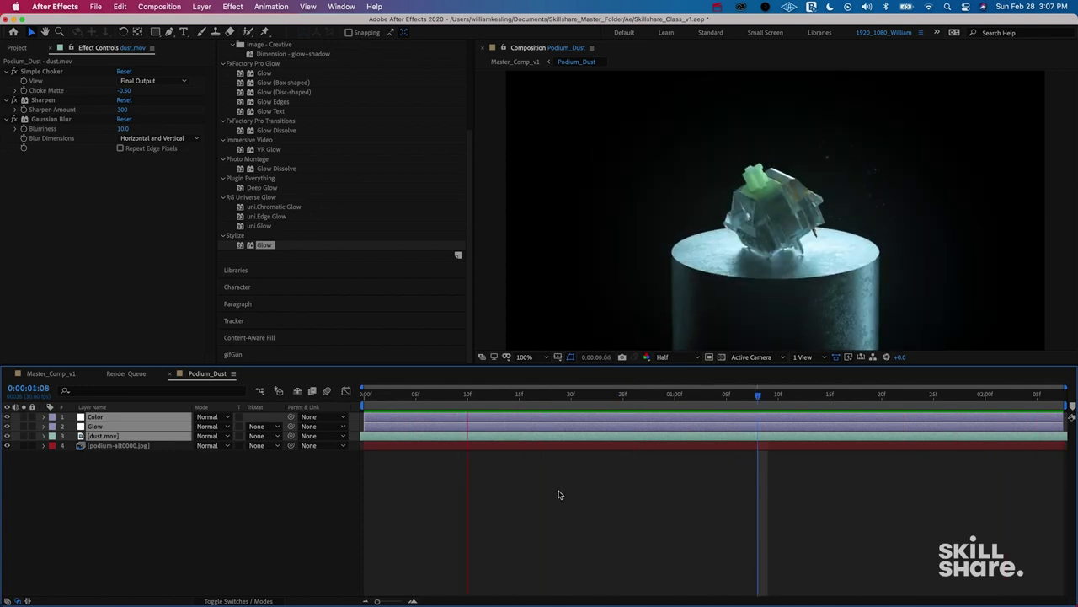